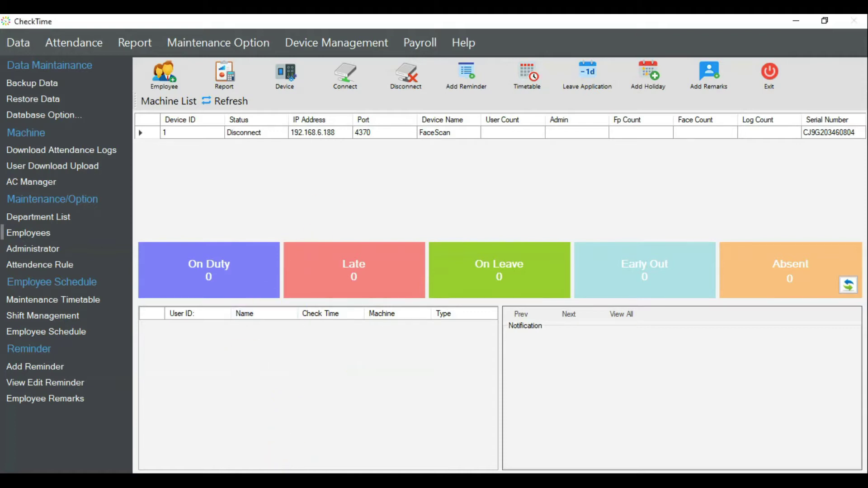
- Switch to Notepad and replace the existing notes with the lines "Malaysia" and "REST Day"
key(alt+Tab)
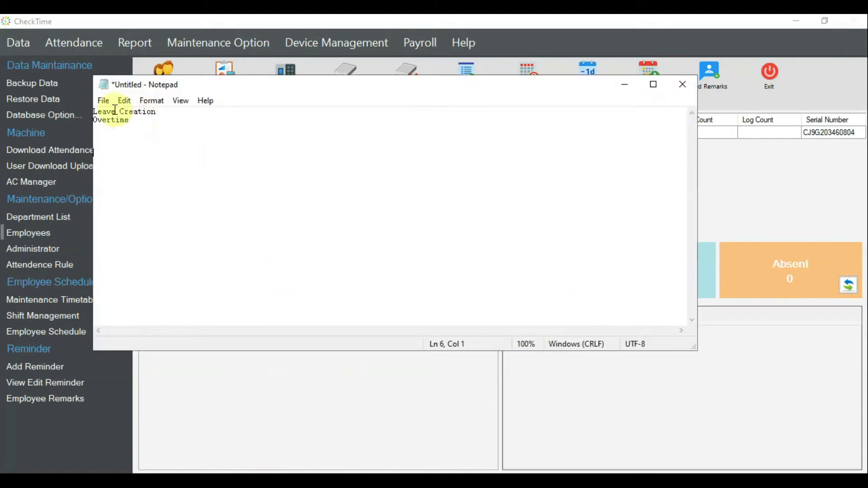
drag(93, 112, 158, 125)
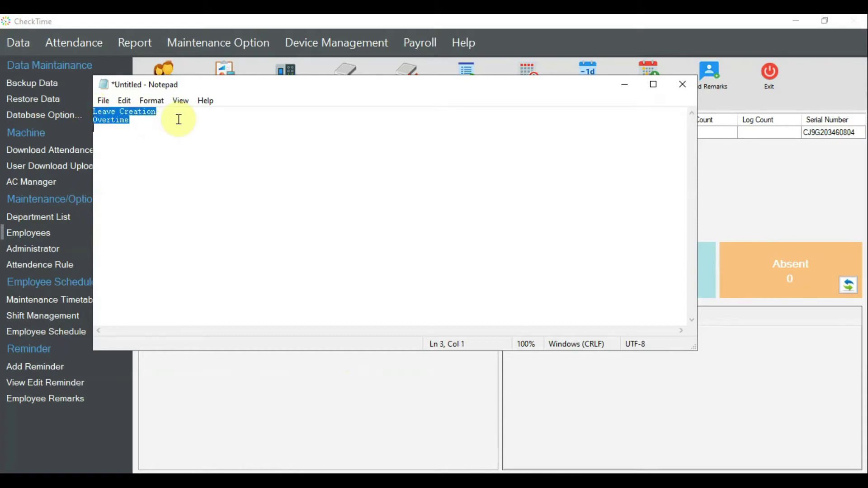
key(BackSpace)
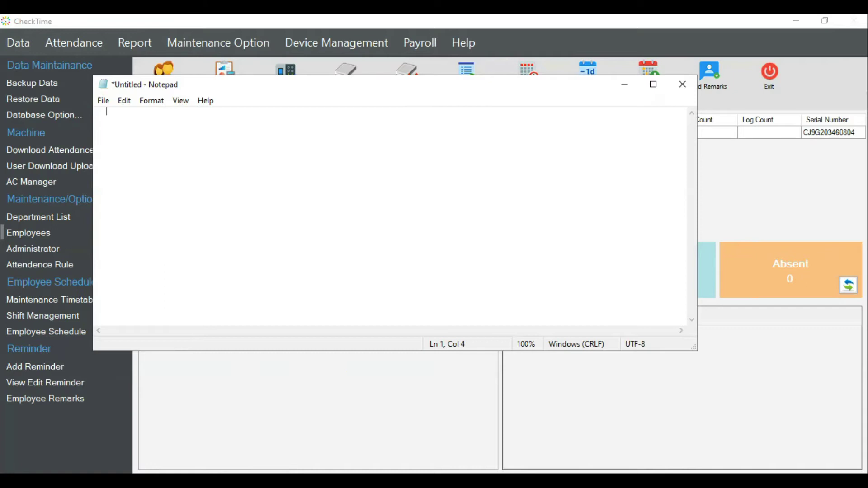
text(Malaysia)
key(Return)
text(REST D)
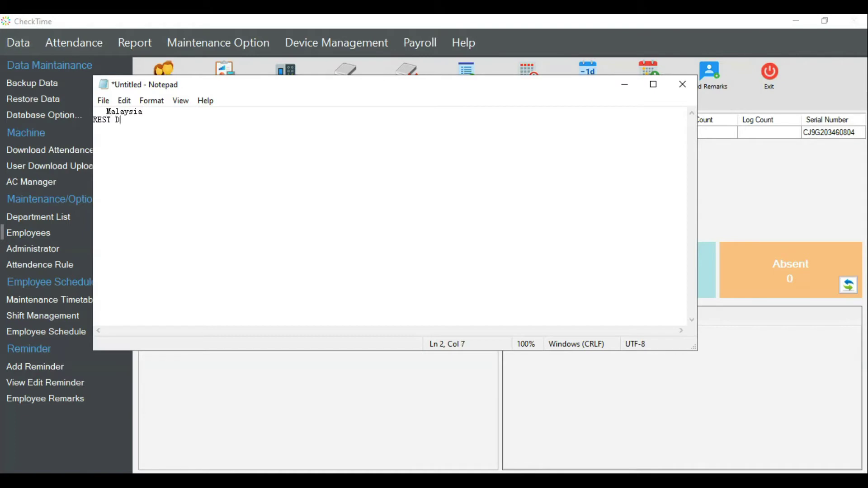
text(ay)
- Insert the line "SQLPayroll" between the "Malaysia" and "REST Day" lines
key(Return)
key(Up)
key(Return)
key(Up)
text(SQLPayro)
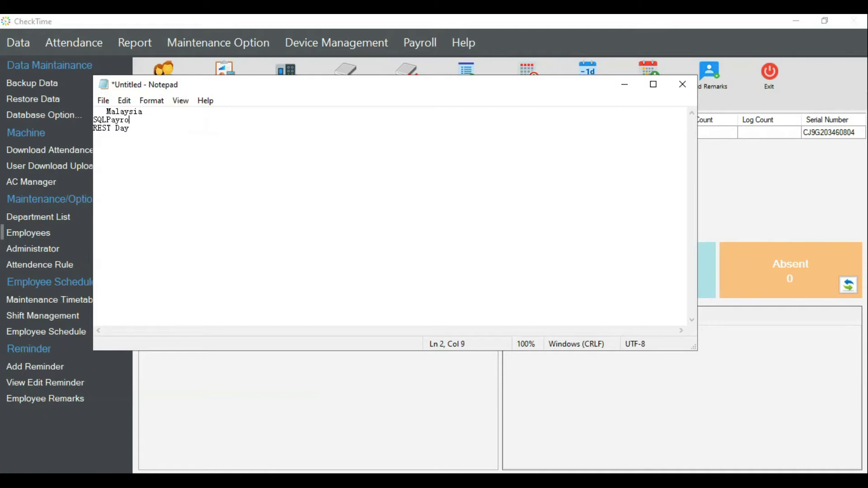
text(ll)
- Add the indented lines "10 hours..", "8 hours 1.5" and "2 hours 2" under REST Day
key(Down)
key(Down)
text(10 hours..)
key(Return)
text(8 hours 1.5)
key(Return)
text(0.)
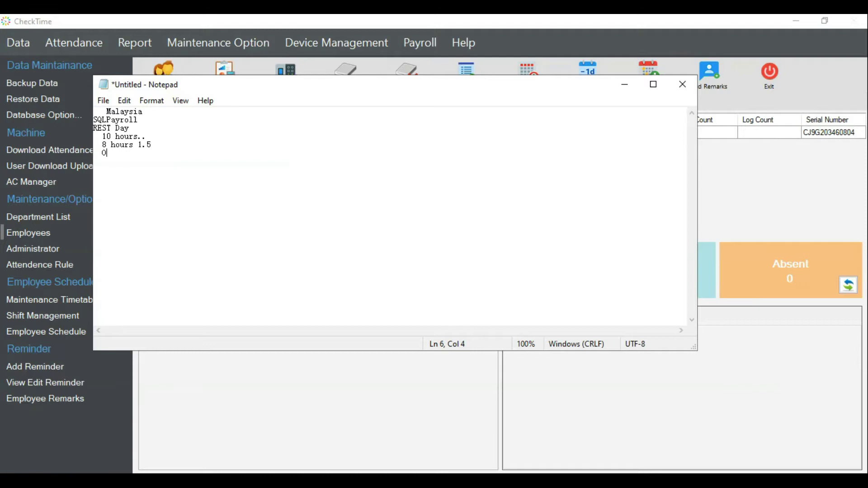
key(BackSpace)
key(BackSpace)
text(2 hours 2)
- Label the rest day's 8 hours line with OT1 and its 2 hours line with OT2
click(146, 145)
text(OT1)
key(Down)
key(BackSpace)
key(BackSpace)
text(OT2)
- Add a "senario 2" block below the rest day lines, reading "10 hours" and "10 hours will OT2"
key(Return)
key(Return)
text(senario 2)
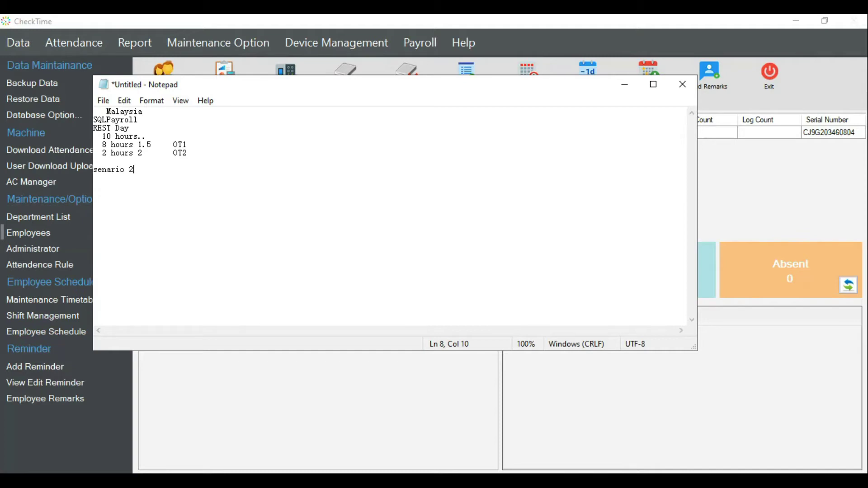
key(Return)
text(10 hours)
key(Return)
text(10 hours will   )
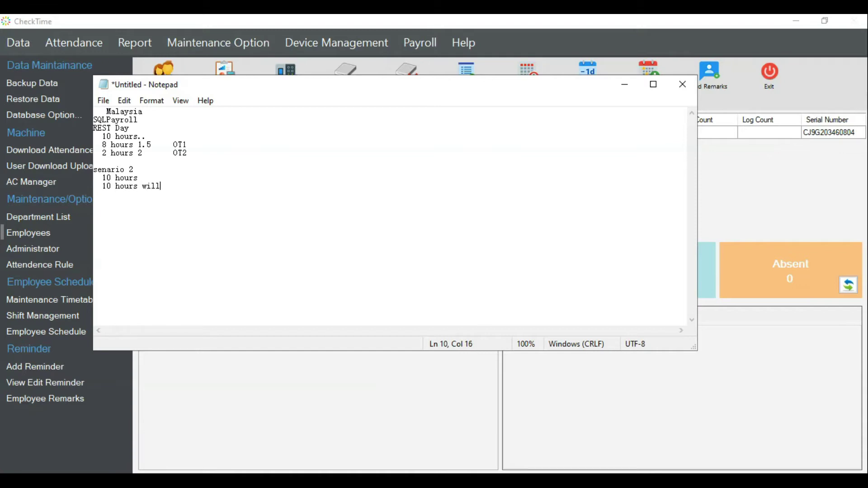
text(ot)
key(BackSpace)
key(BackSpace)
text(OT2)
- Start a "Holiday" section with a "Senario 1" heading and an indented "10 hours" line
key(Return)
key(Return)
text(Holiday)
key(Return)
text(Ser)
key(BackSpace)
text(na)
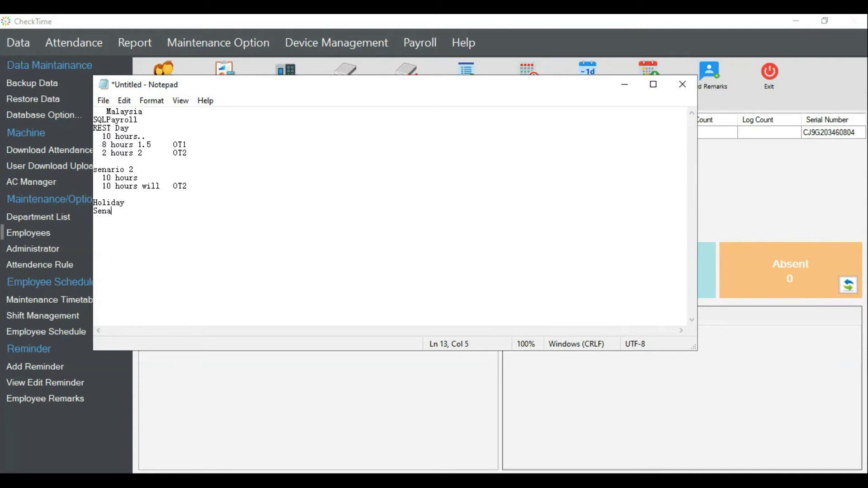
text(rio 1)
key(Return)
text(10 hours)
- Split the holiday Senario 1 hours into the lines "8 hours OT2" and "2 hours ot3"
key(Return)
text(8 hours)
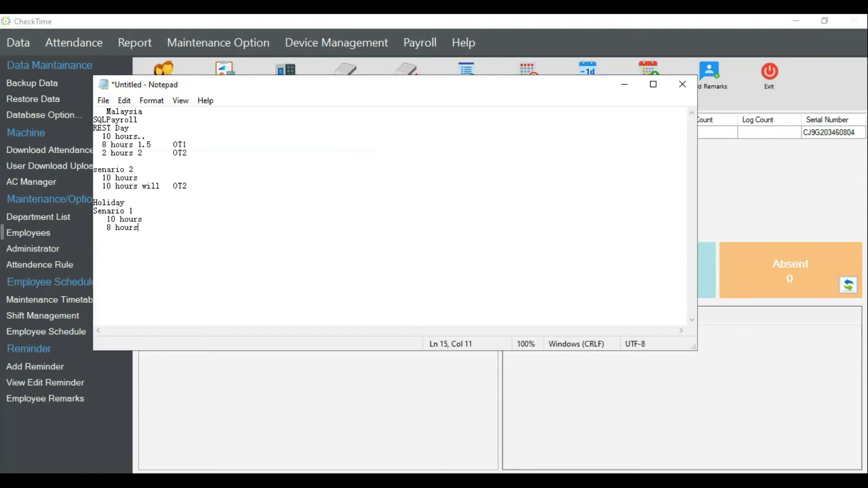
text(   OT1)
key(Return)
key(BackSpace)
key(BackSpace)
key(BackSpace)
text(2)
key(Return)
text(2 hours   ot3)
- Add a "Senario 2" block to the Holiday section, reading "10 hours" and "10 hours OT3"
key(Return)
key(Return)
text(Ser)
key(BackSpace)
text(nario 2)
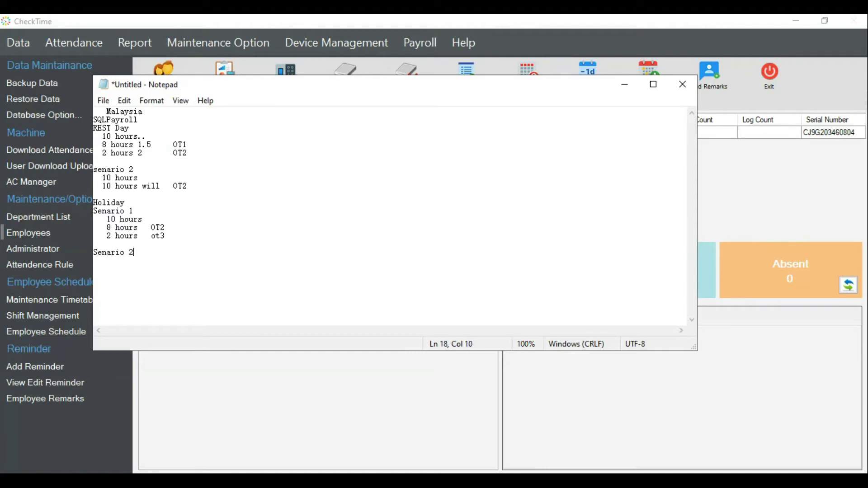
key(Return)
text(10 hours)
key(Return)
text(10 hours  OT3)
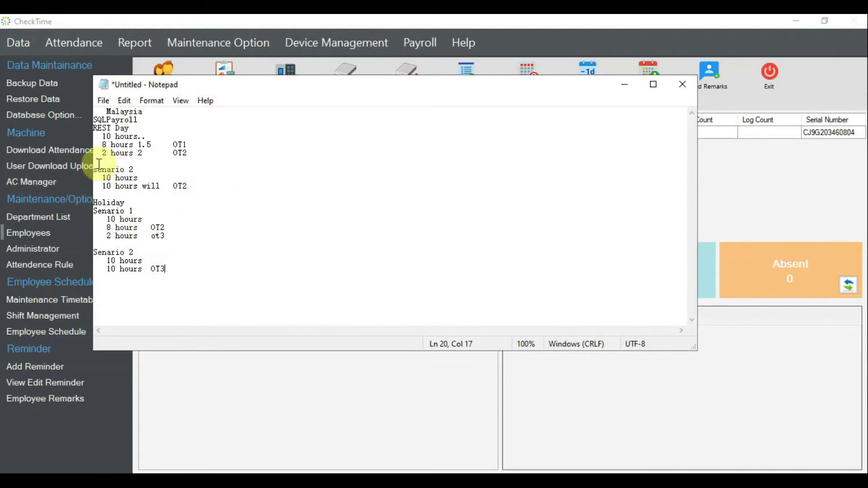
- Highlight the rest day and holiday scenario 2 blocks in turn, and minimize the notes without closing or saving them
drag(95, 170, 187, 186)
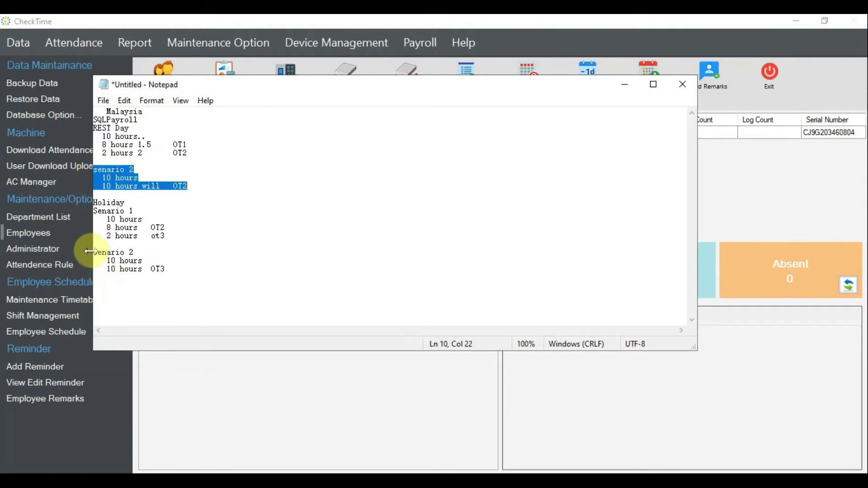
drag(149, 262, 190, 256)
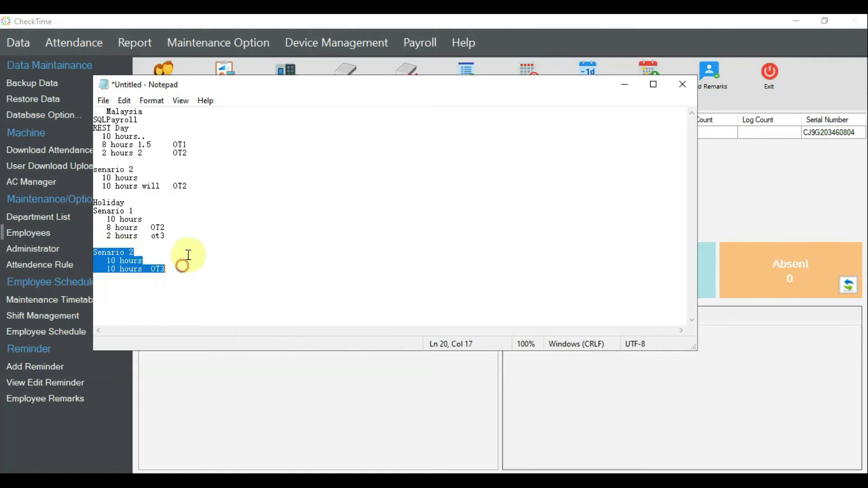
click(685, 90)
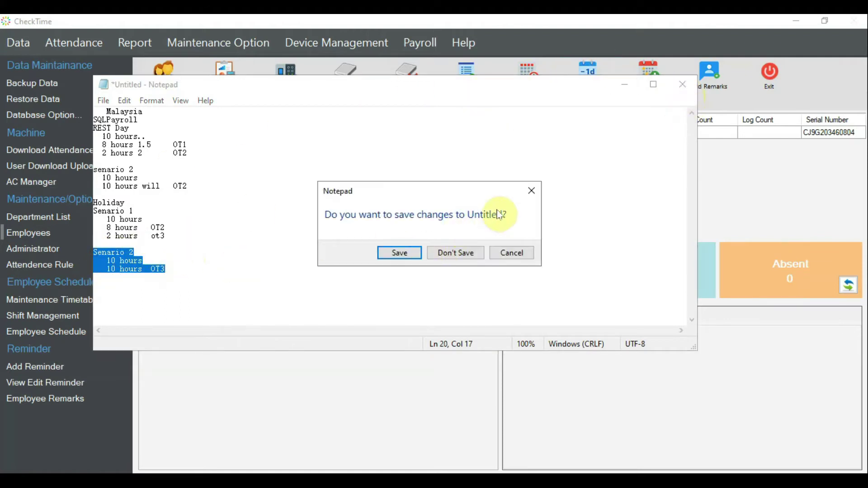
click(512, 252)
click(625, 85)
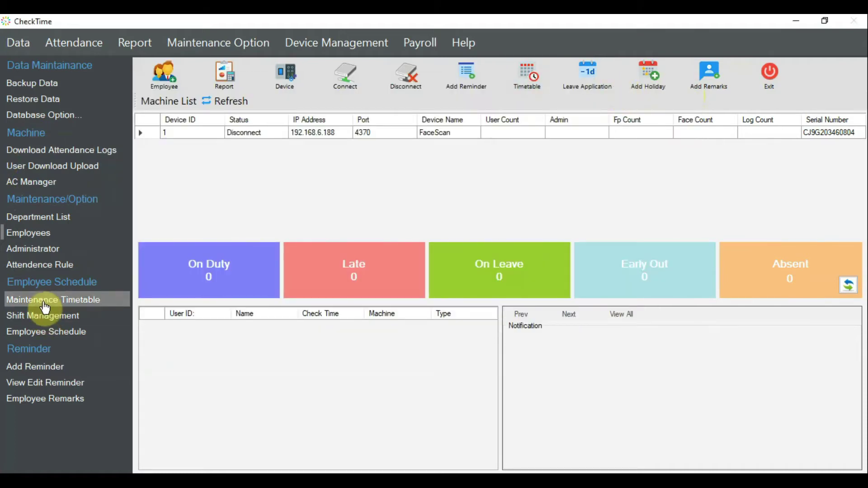
- Review the OfficeMorning timetable's duty times and OT levels in the maintenance timetable, and close it
click(79, 301)
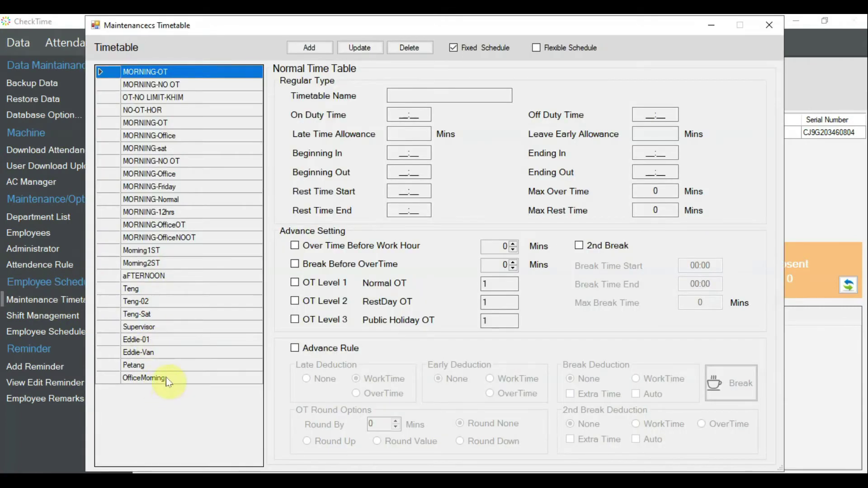
click(168, 380)
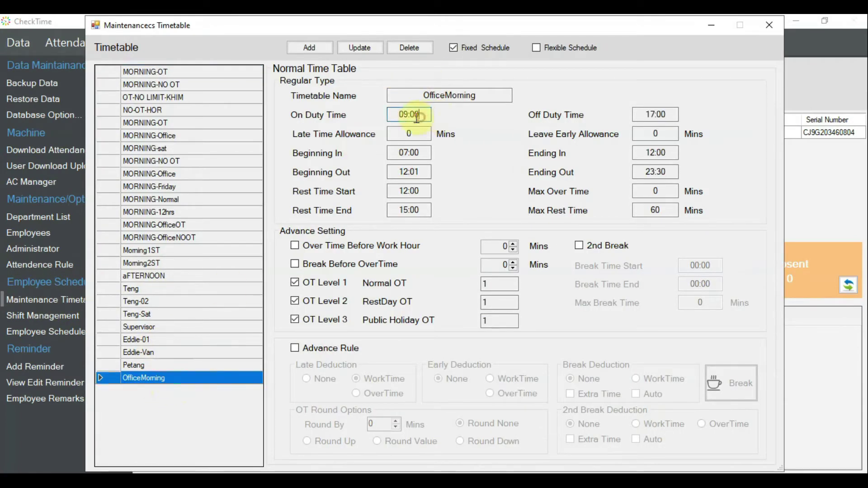
drag(665, 118, 636, 122)
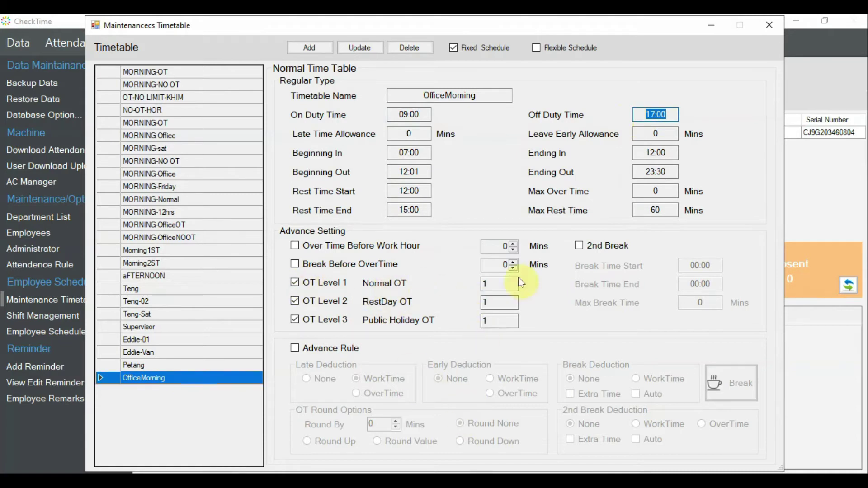
click(769, 28)
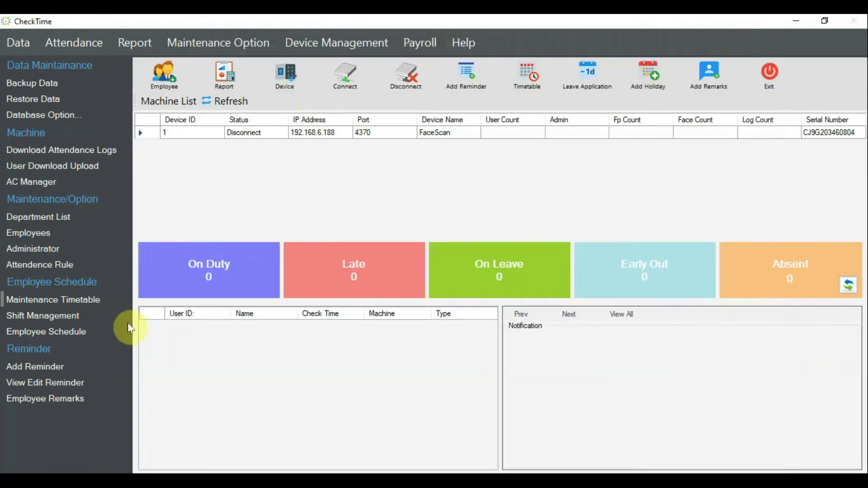
- Check the scheduled days of the first employee in the test department in Employee Schedule, and close it
click(76, 337)
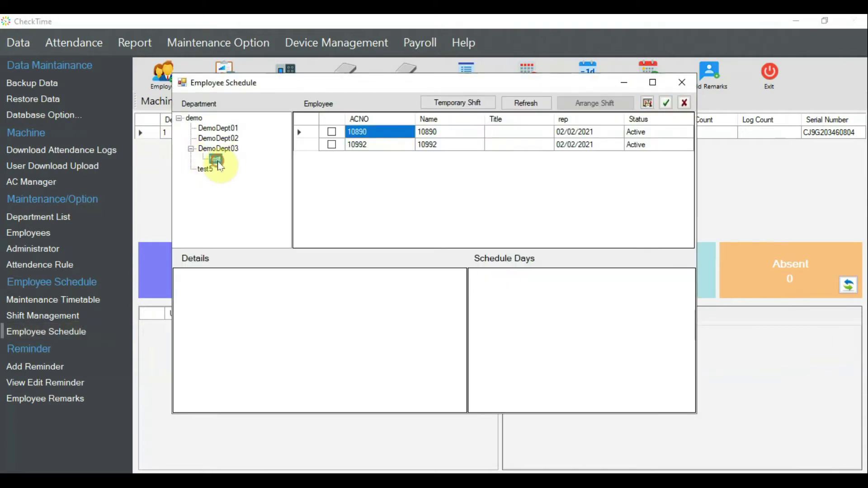
click(217, 161)
click(322, 132)
click(332, 132)
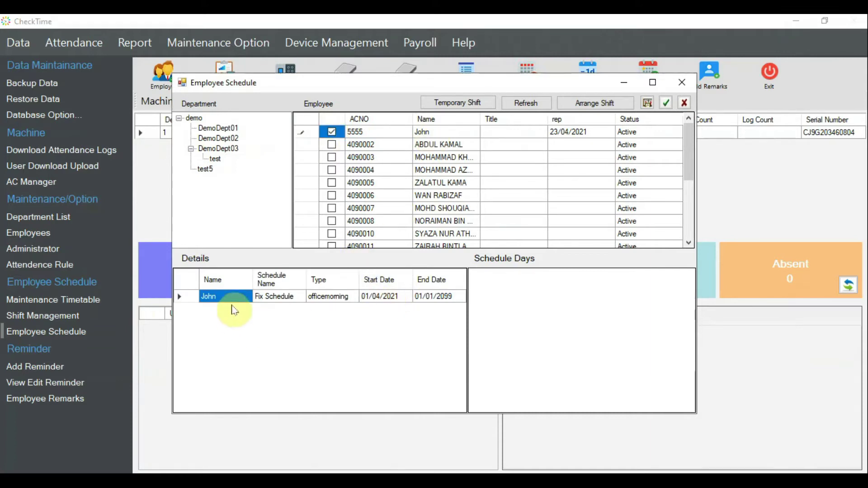
click(231, 300)
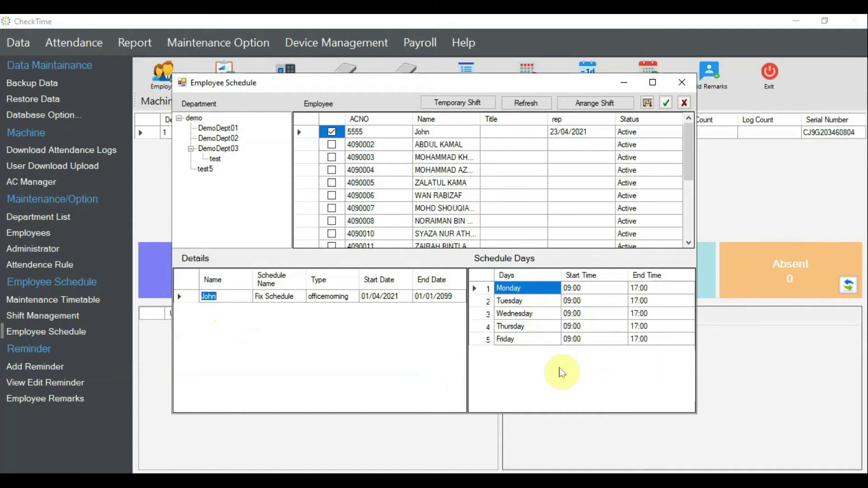
click(678, 90)
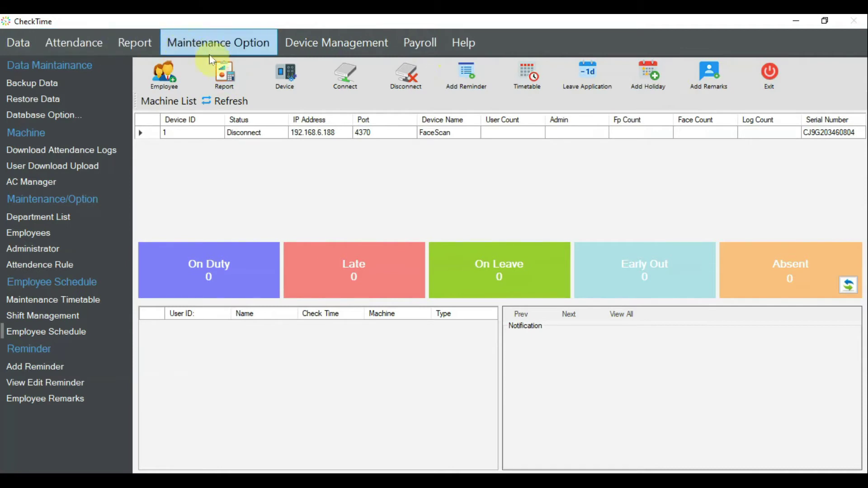
- Open the Attendance Record report and query the test department employee's records for 01/04/2021 to 30/04/2021
click(133, 49)
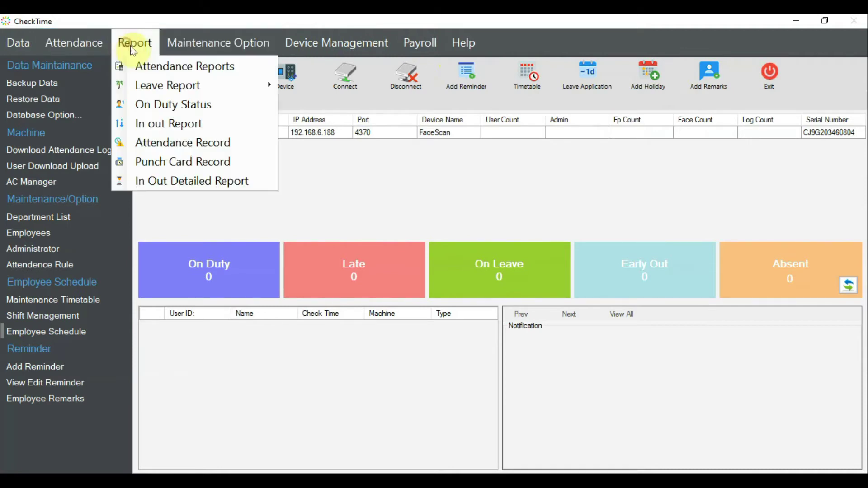
click(437, 188)
click(222, 85)
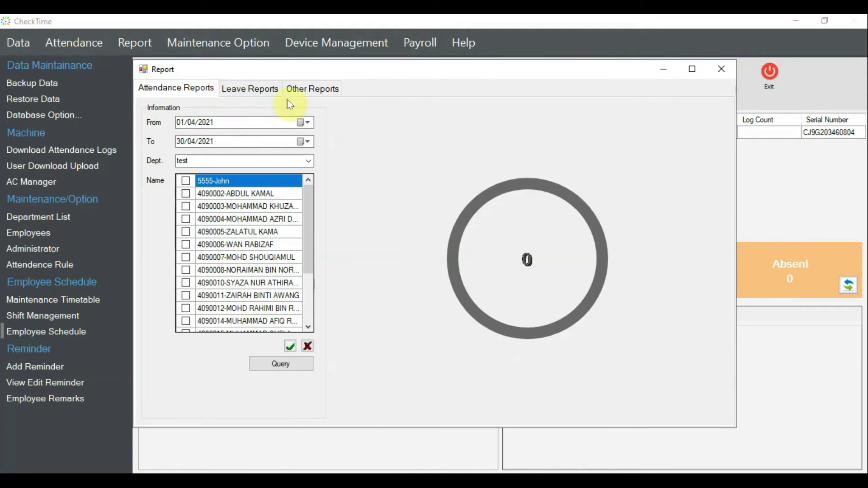
click(318, 93)
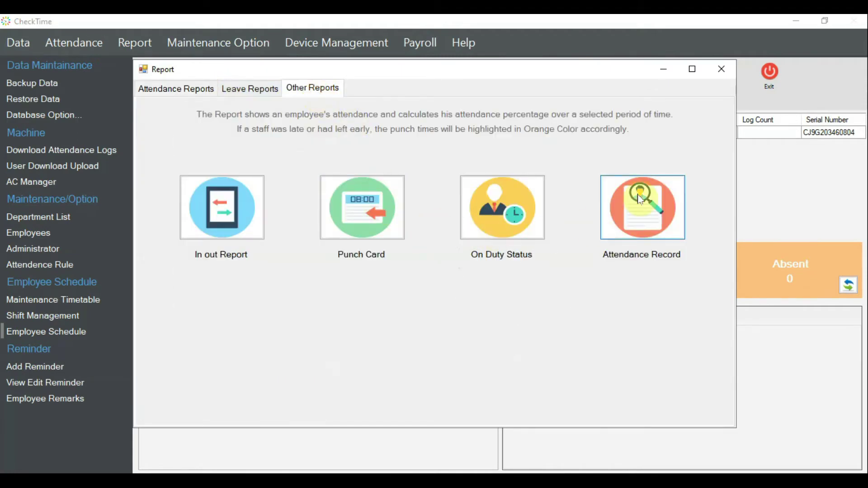
click(662, 194)
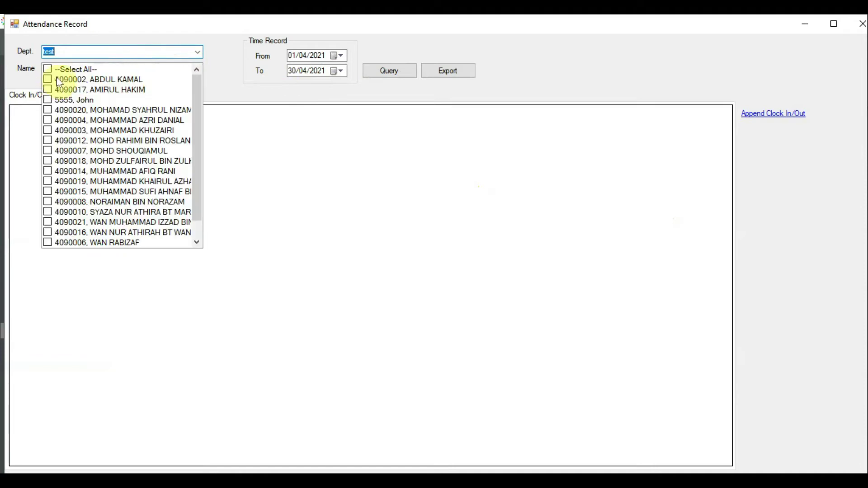
click(48, 70)
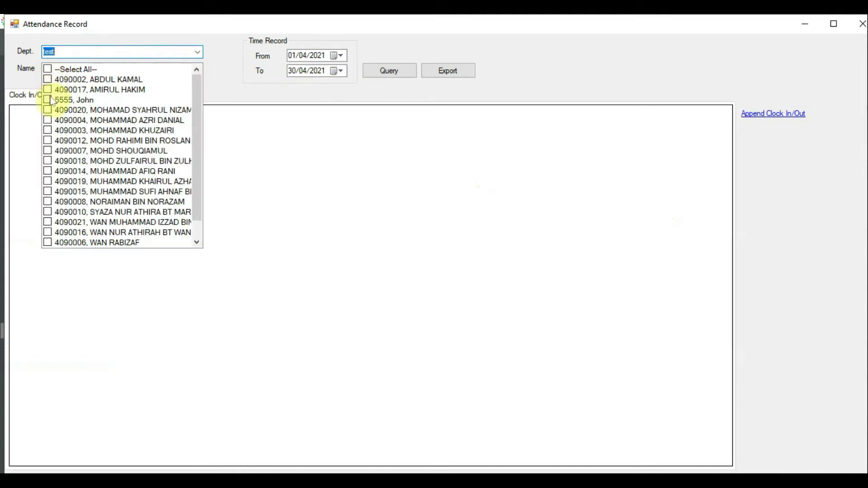
click(392, 73)
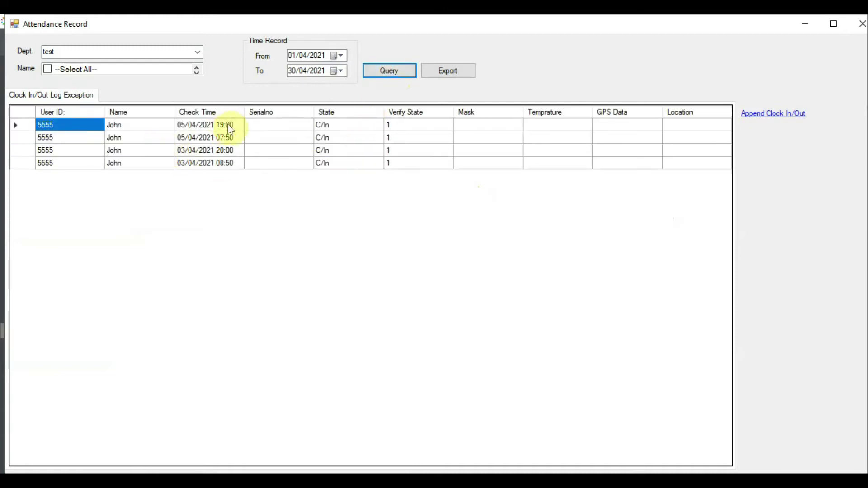
- Sort the attendance records by ascending check time and examine the clock times on 03/04/2021 and 05/04/2021
click(229, 116)
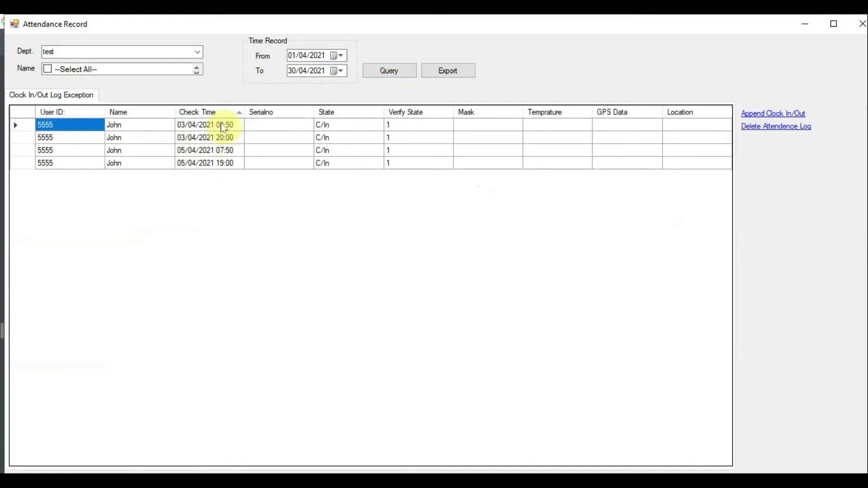
click(221, 126)
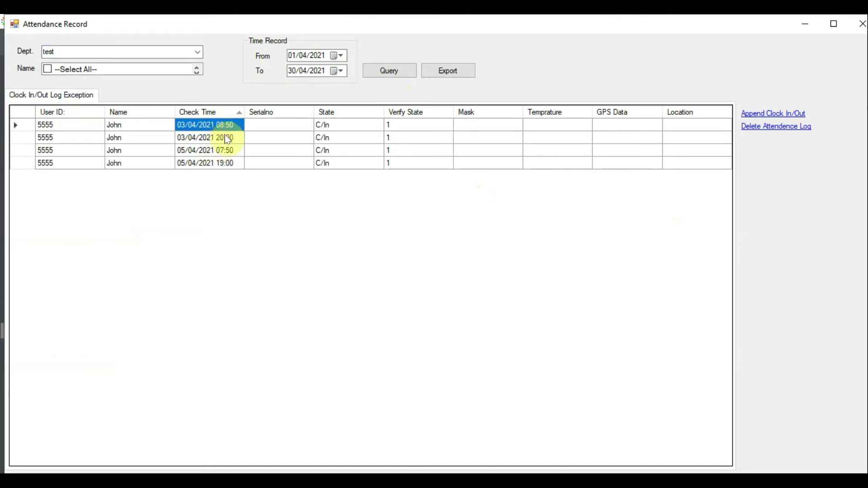
click(223, 139)
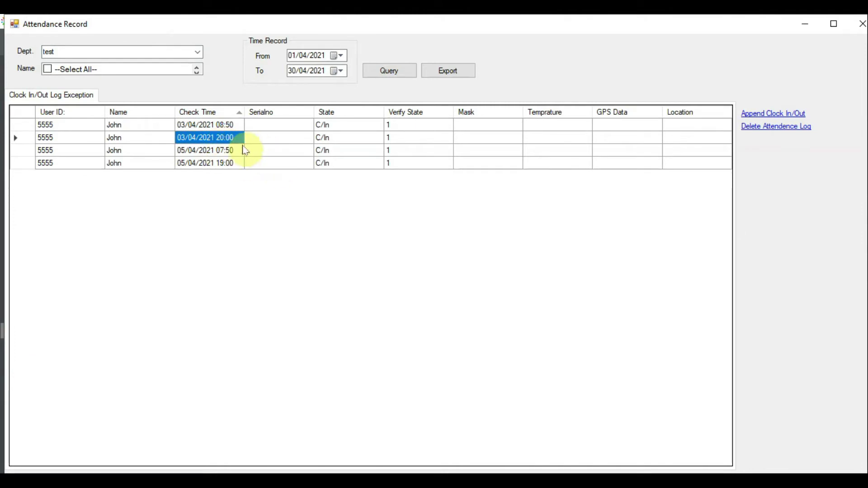
click(206, 153)
click(207, 165)
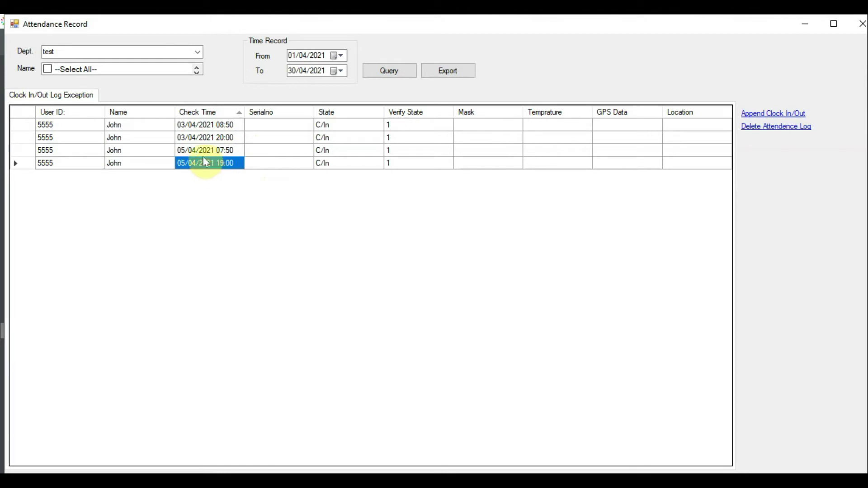
click(205, 138)
click(199, 125)
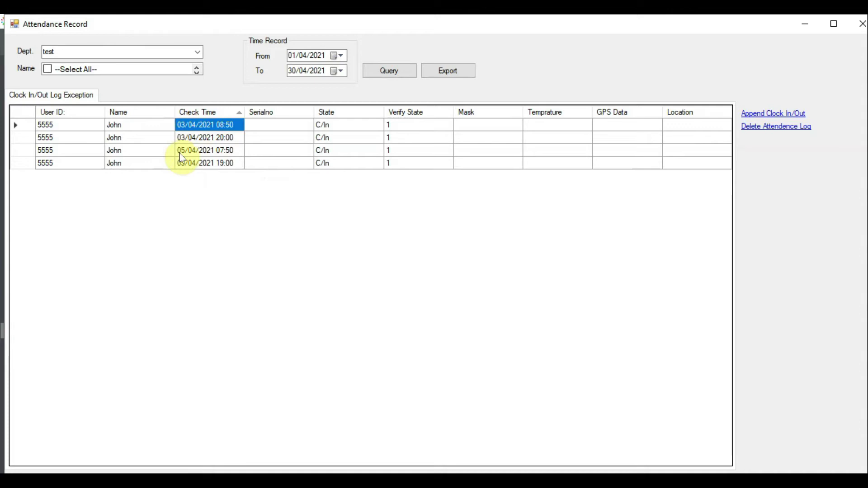
- Examine the clock-in and clock-out times on 05/04/2021, and close the attendance records and the report window
click(183, 152)
click(182, 164)
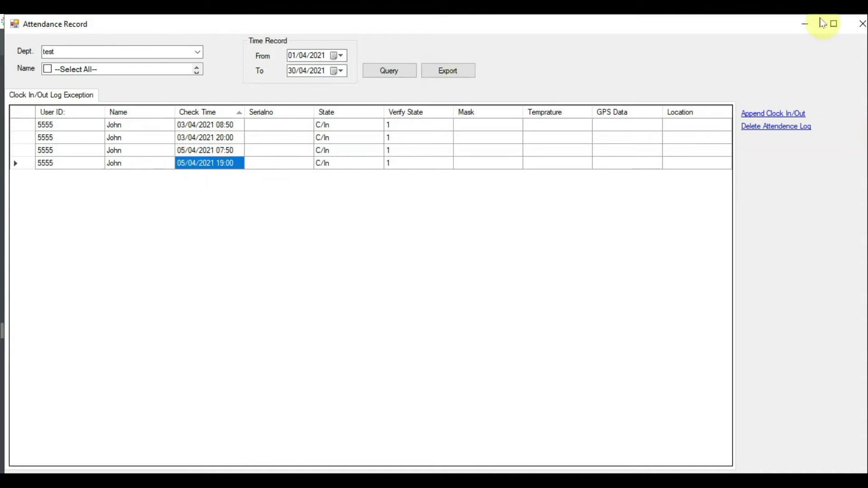
click(856, 33)
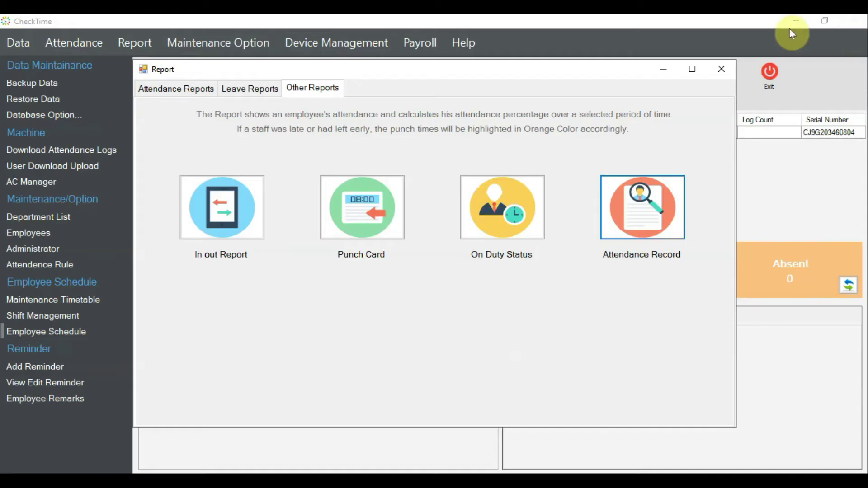
click(719, 69)
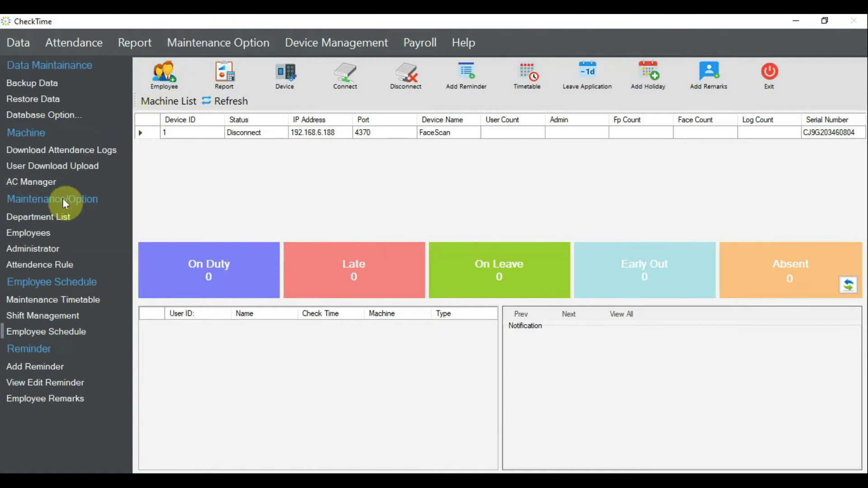
- Generate the Details Attendance report for the first employee in the test department from 01/04/2021 to 30/04/2021
click(199, 90)
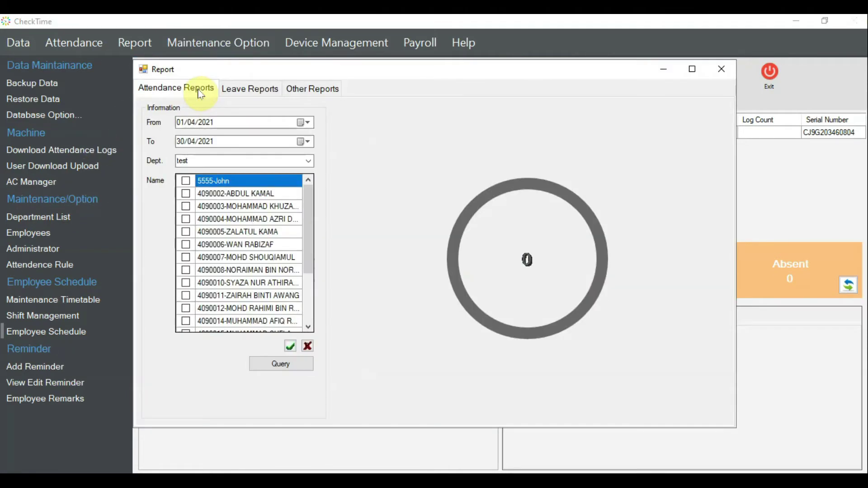
click(185, 180)
click(280, 366)
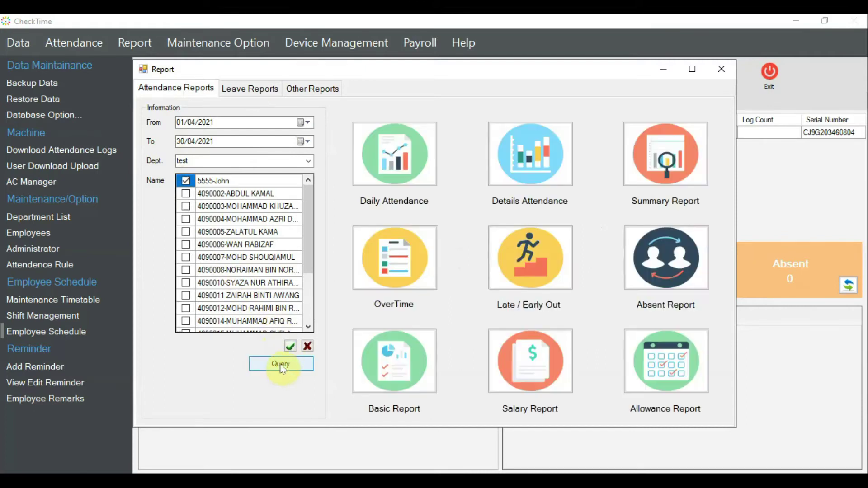
click(510, 165)
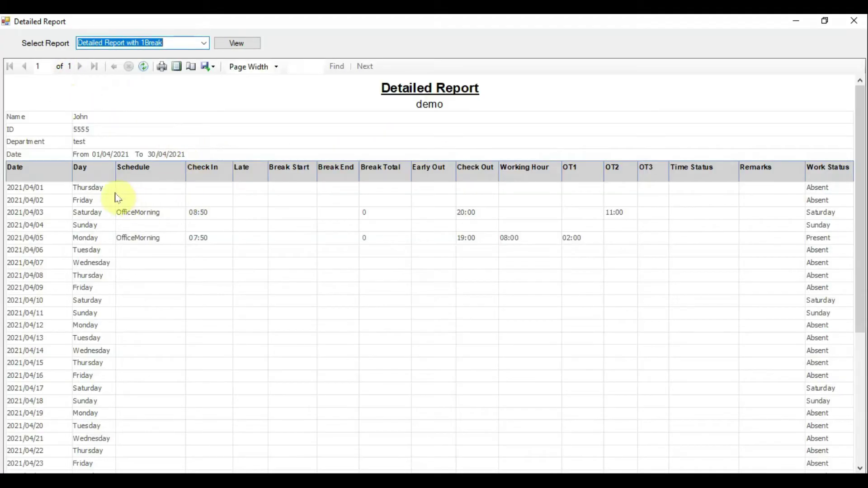
- Examine the schedule, check times and OT columns for Saturday 03/04/2021 in the Detailed Report, and close the report windows
click(100, 212)
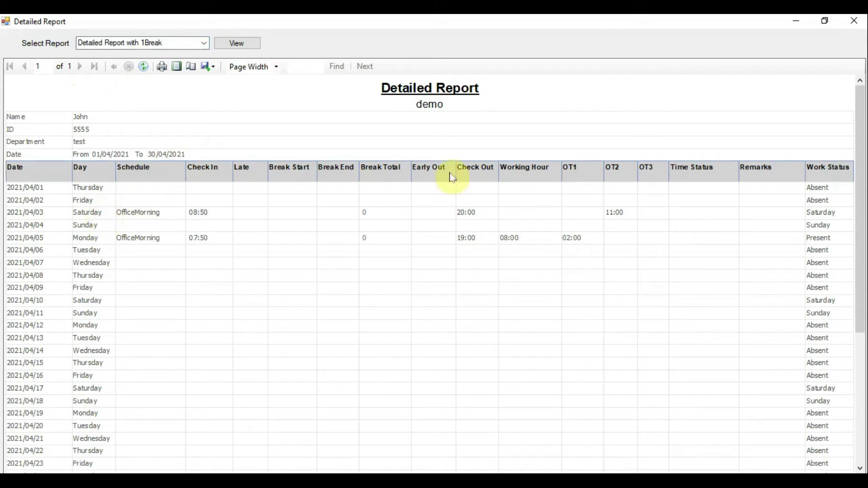
click(545, 209)
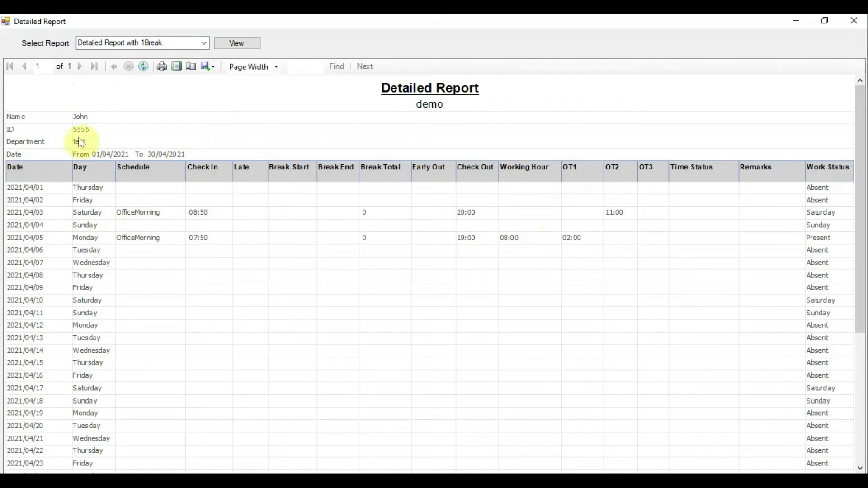
click(845, 22)
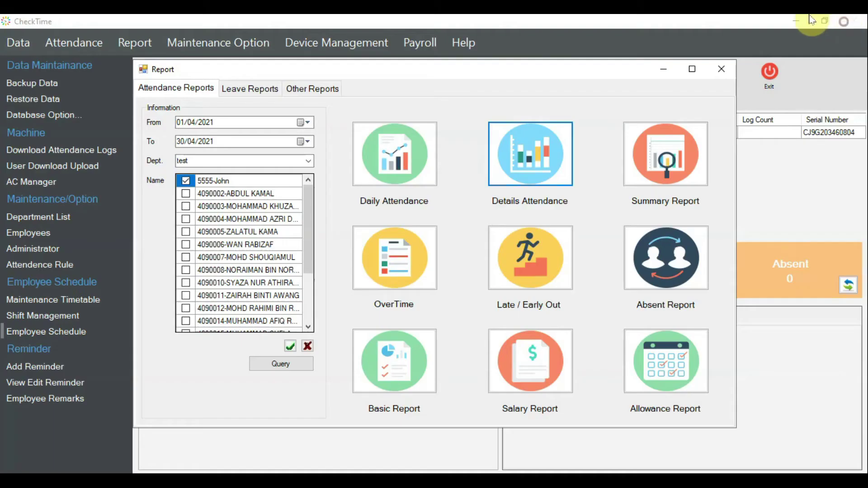
click(722, 70)
- Delete the OfficeMorning temporary shift on 03/04/2021 for the first test department employee in Employee Schedule, and close the schedule
click(53, 336)
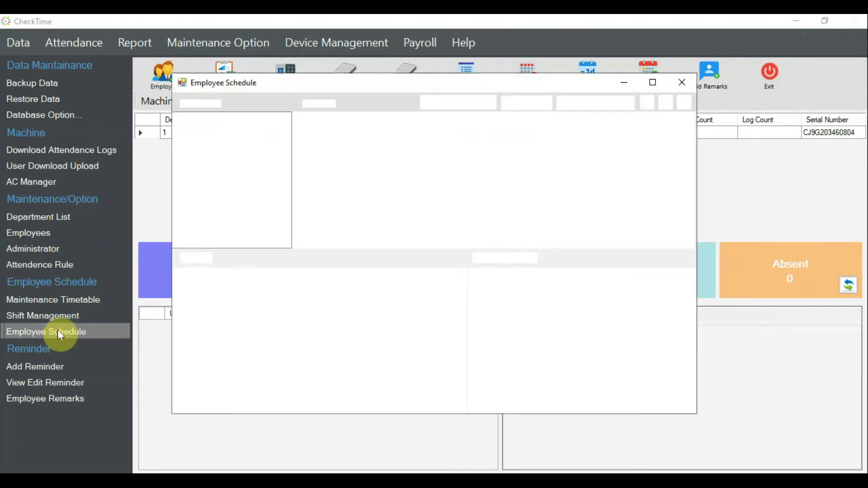
click(225, 158)
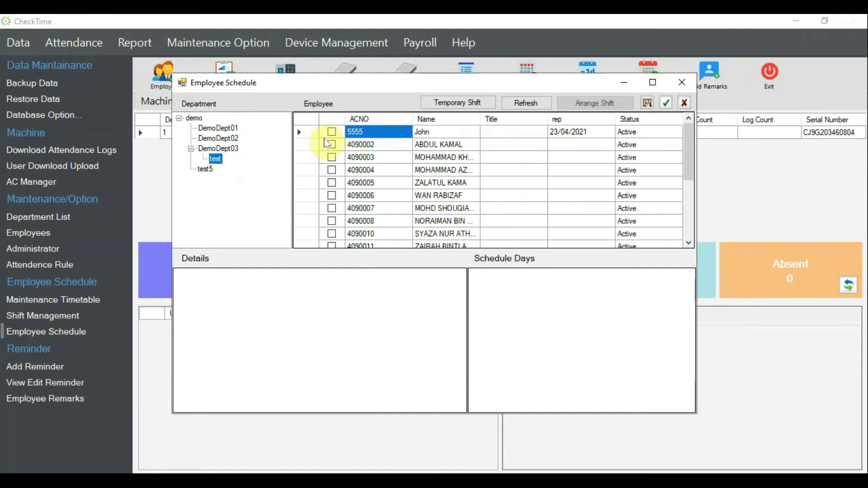
click(332, 132)
click(472, 103)
click(480, 289)
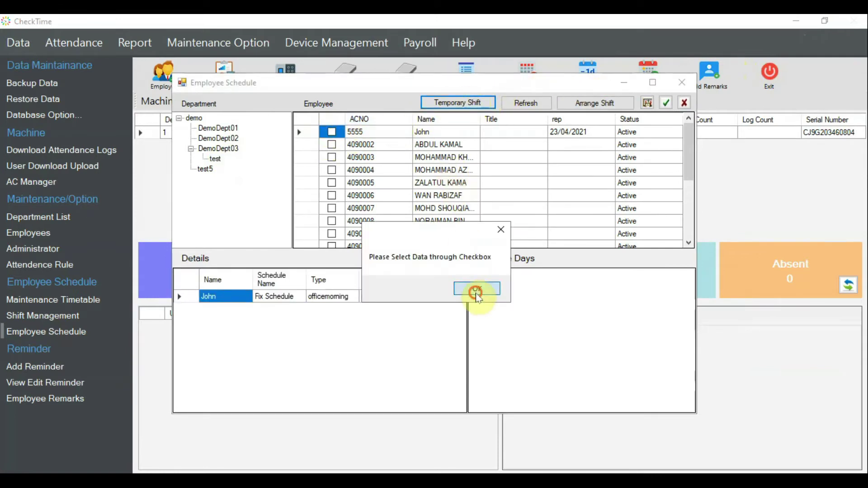
click(332, 132)
click(459, 101)
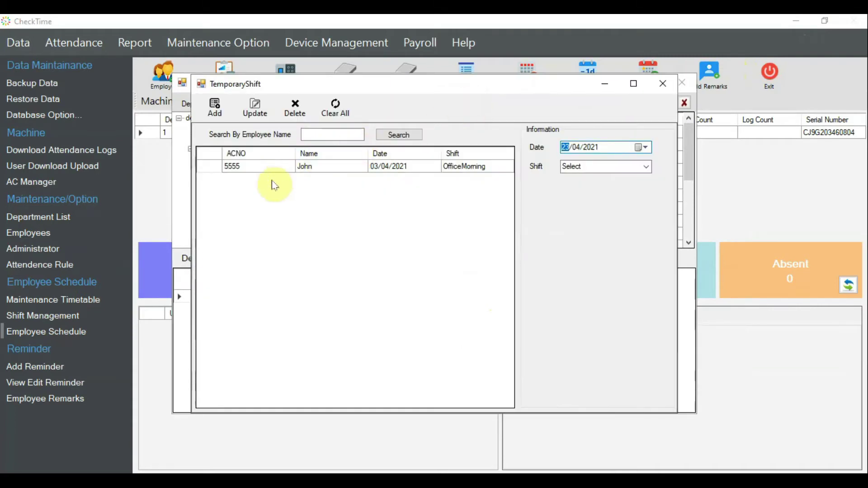
click(217, 166)
click(295, 109)
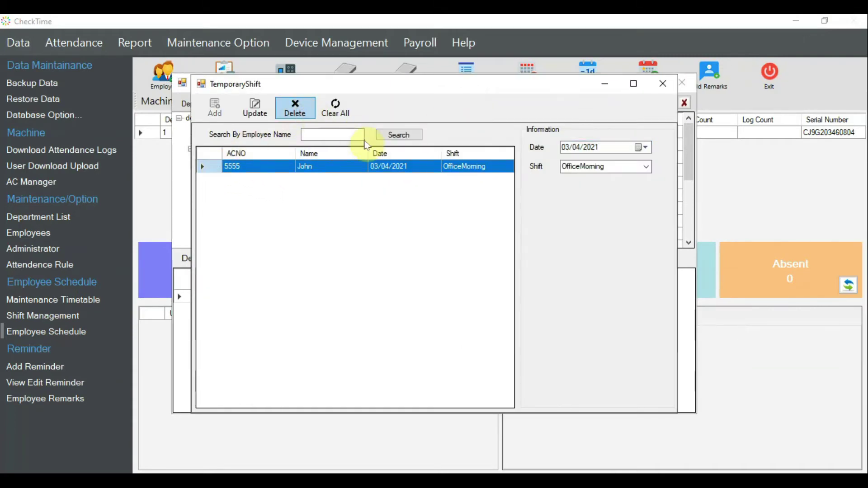
click(656, 86)
click(685, 103)
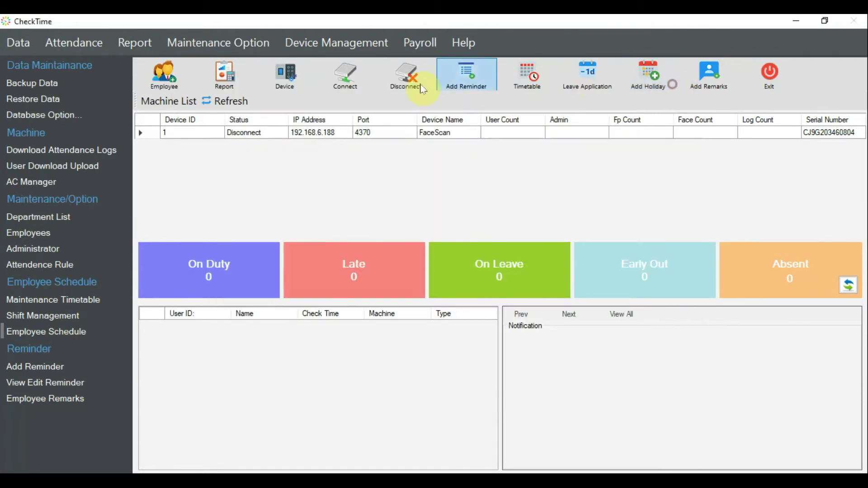
- Generate the April 2021 Details Attendance report again for the same employee, examine the Saturday 03/04/2021 schedule and OT, and close it
click(231, 68)
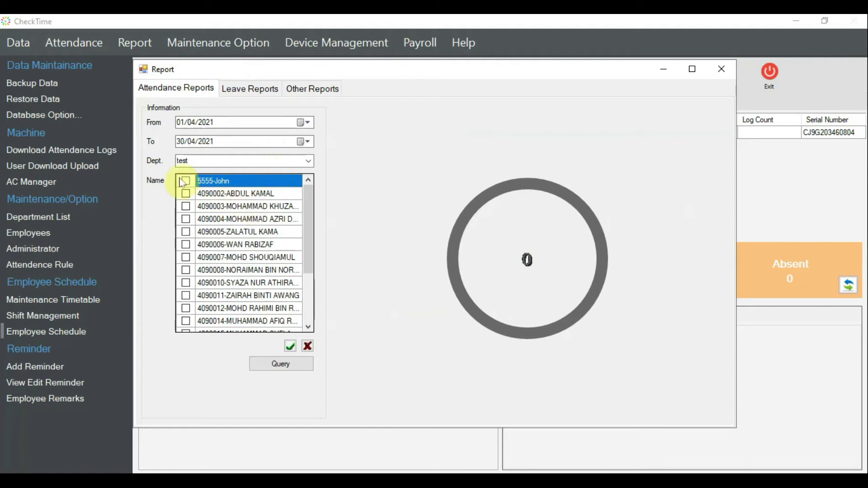
click(186, 181)
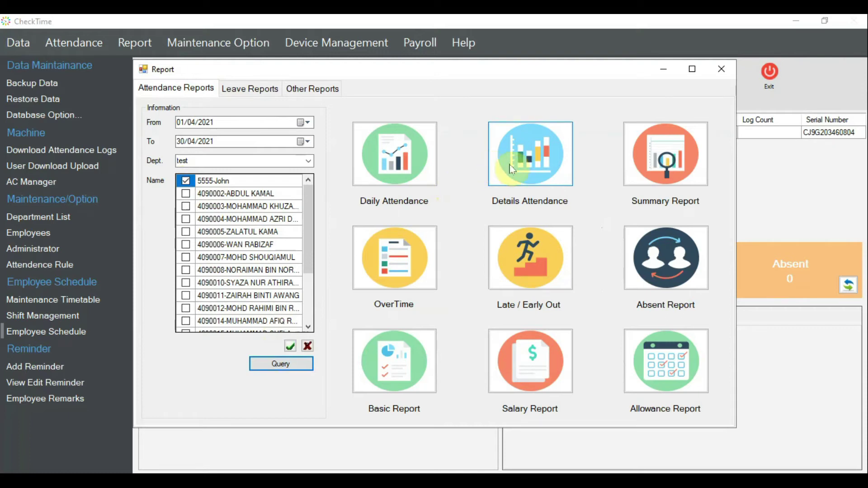
click(495, 165)
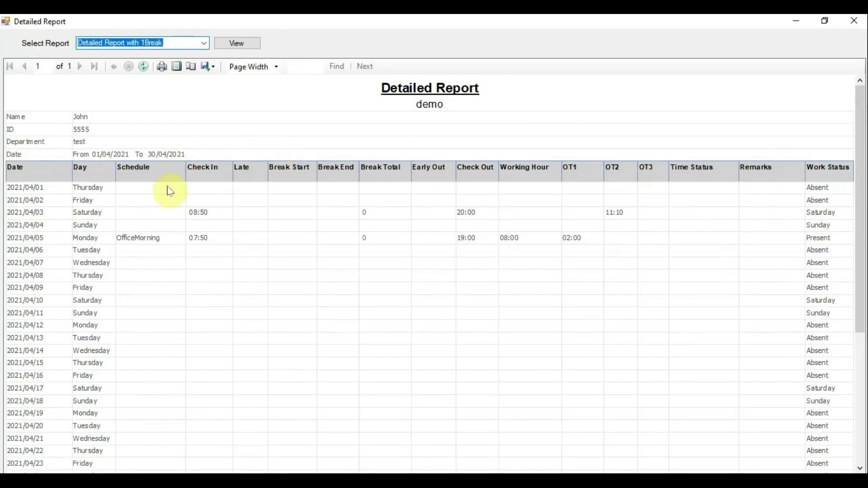
click(175, 212)
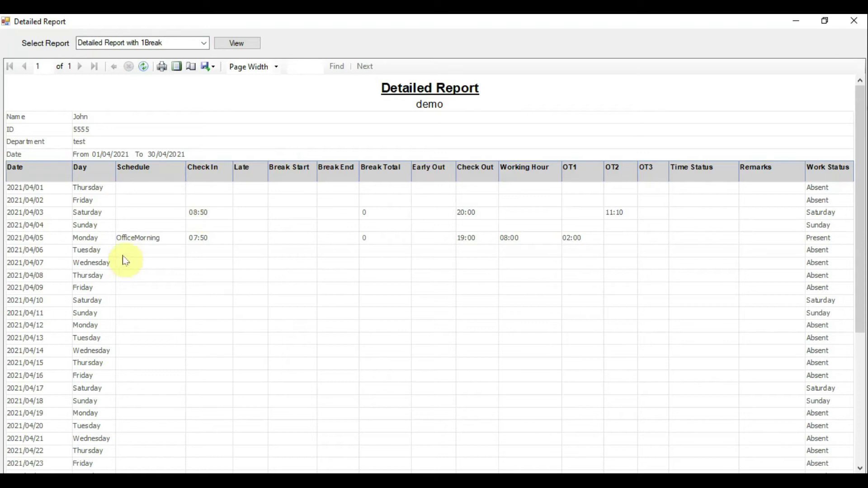
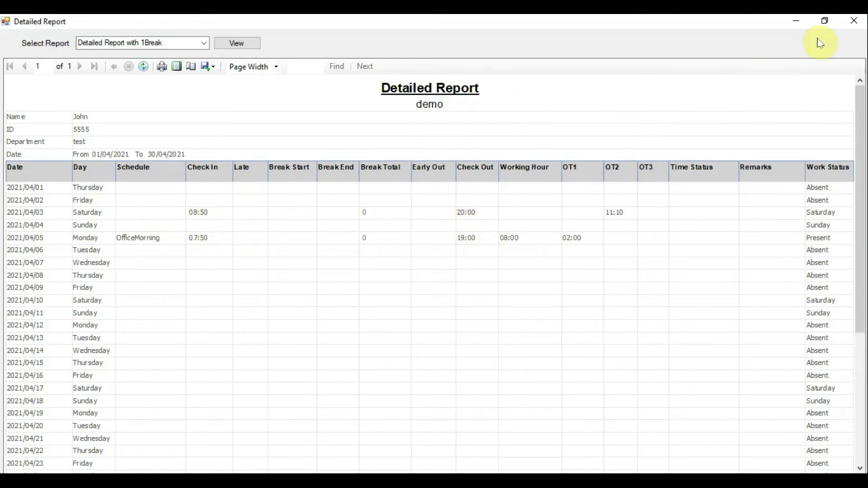
click(849, 22)
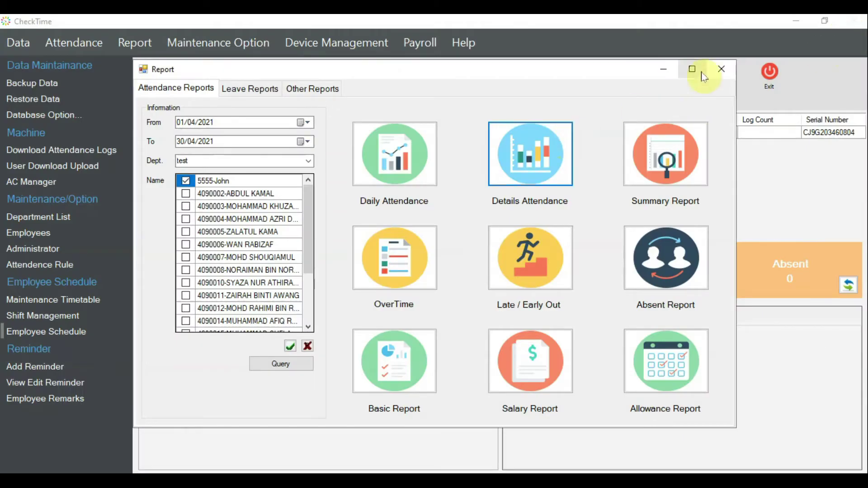
click(724, 69)
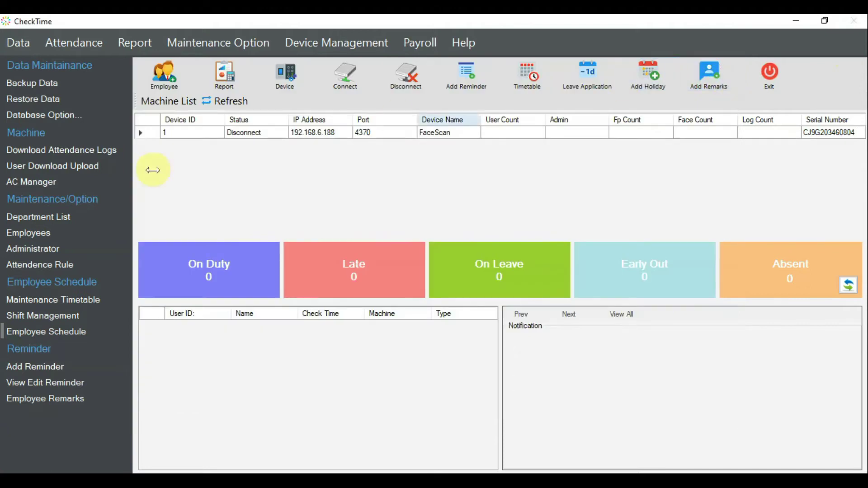
- Review which weekdays count as rest days and the RestDay Count as OT option in Attendance Rule, and close it
click(34, 267)
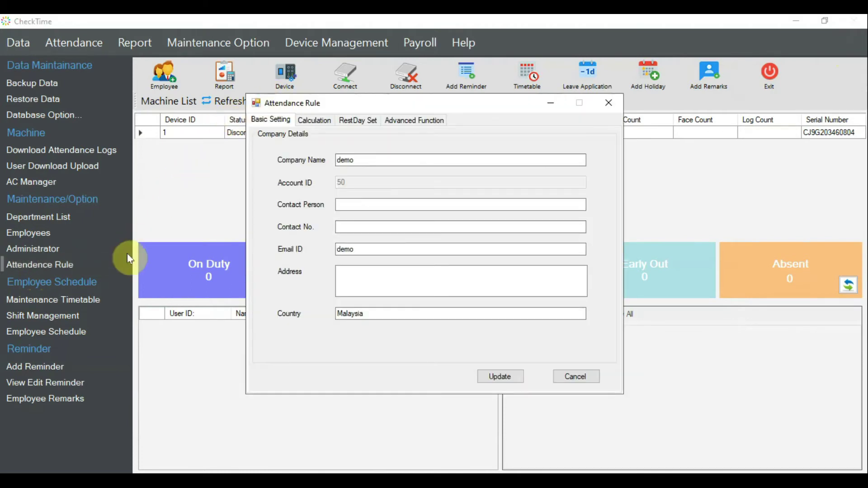
click(345, 121)
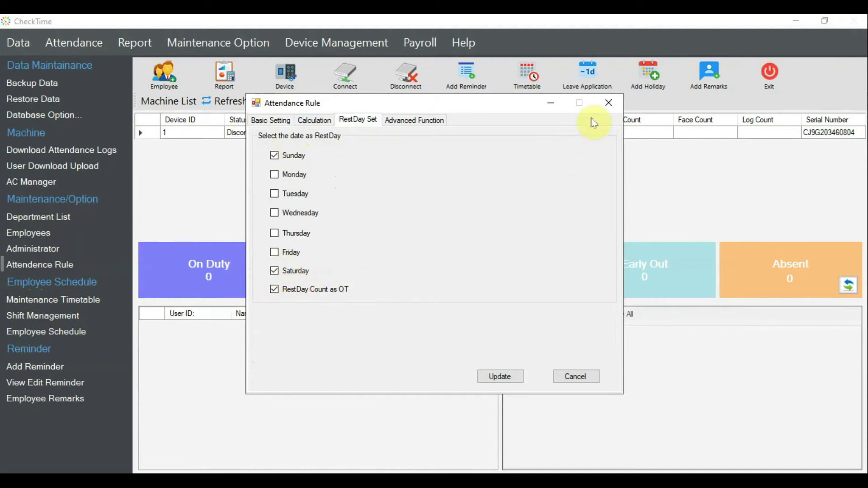
click(608, 103)
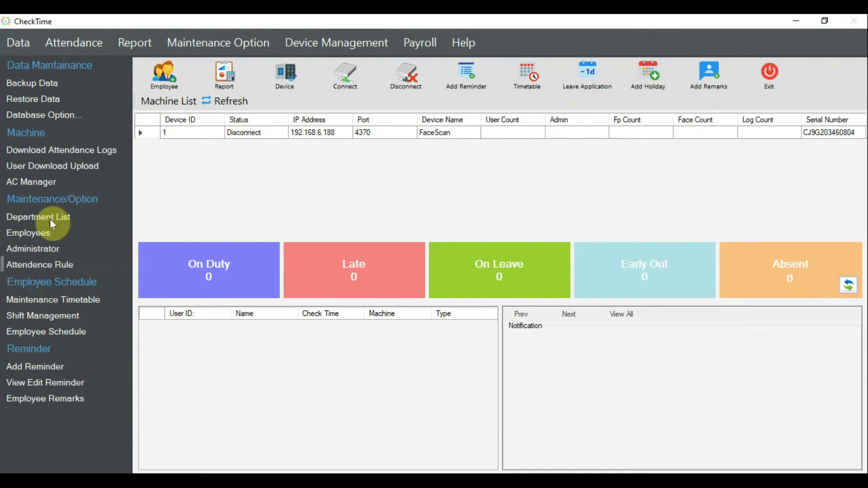
- Enable Rest Day in the Advance Option settings of the first test department employee, update the record, and close the employee windows
click(38, 236)
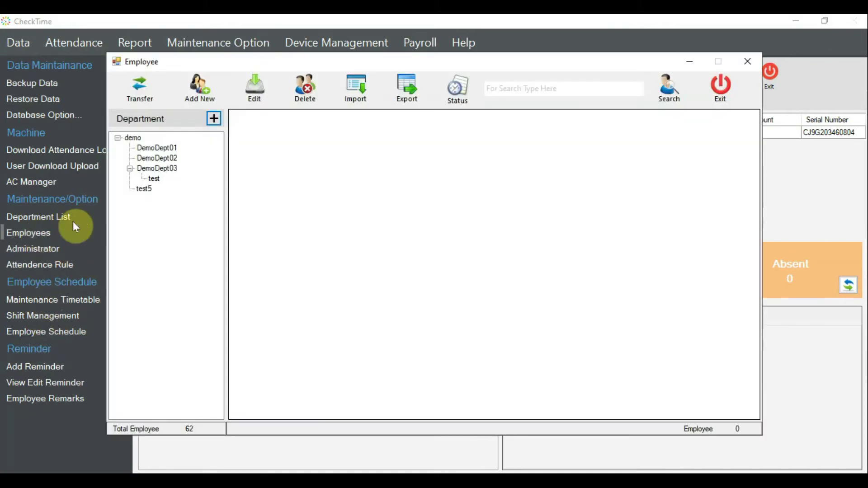
click(153, 180)
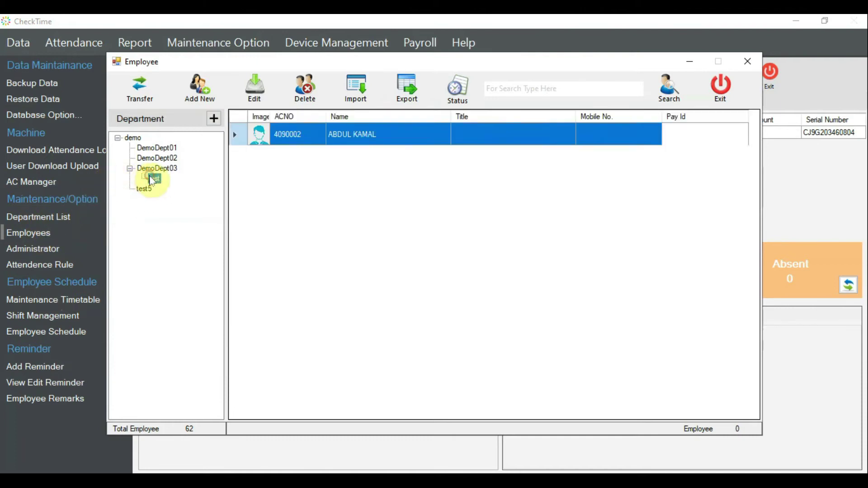
click(289, 178)
double_click(291, 178)
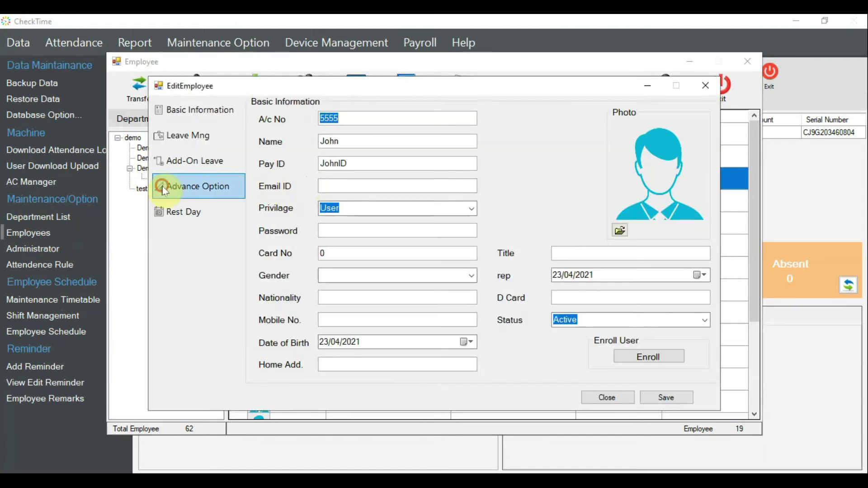
click(162, 188)
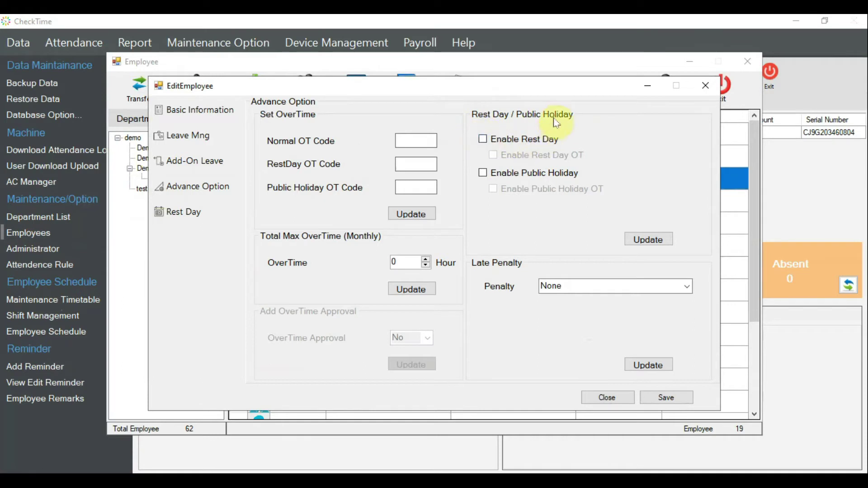
click(484, 139)
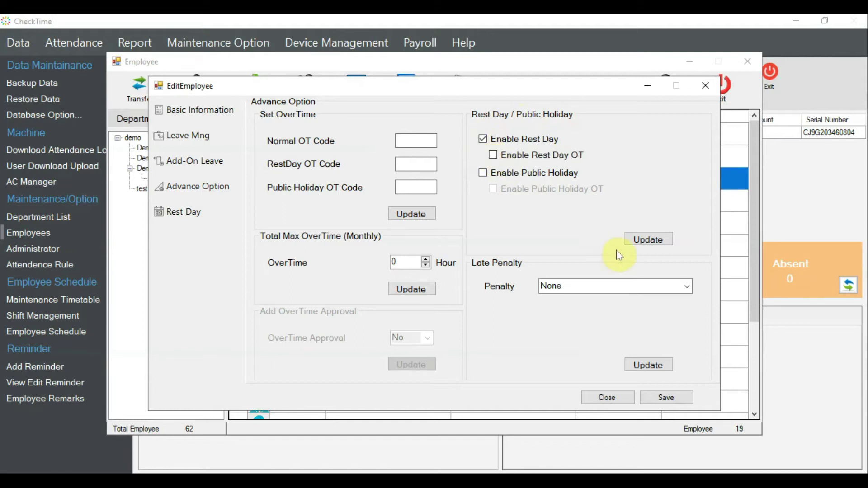
click(643, 246)
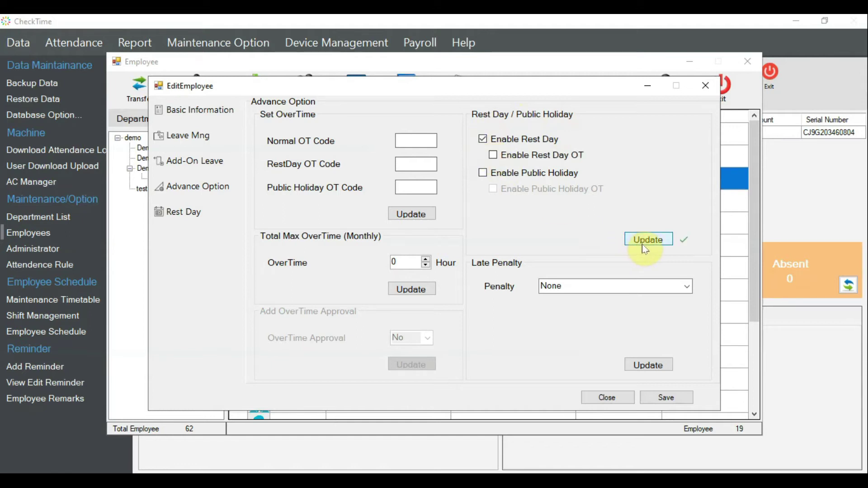
click(705, 93)
click(714, 94)
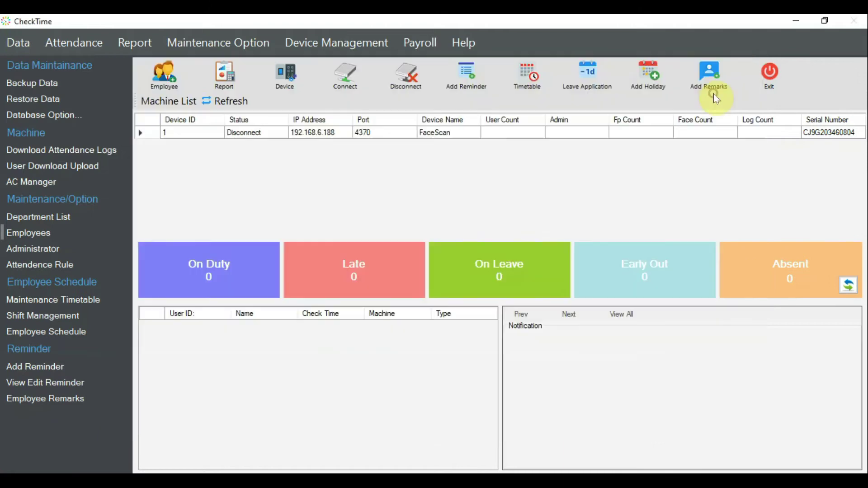
- Rerun the Details Attendance report for the same employee from 01/04/2021 to 30/04/2021 with the individual Rest Day setting enabled
click(223, 75)
click(186, 180)
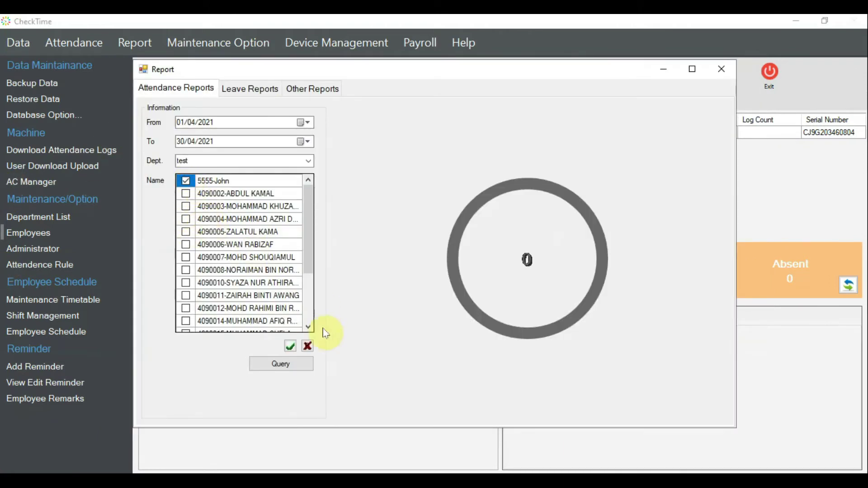
click(295, 364)
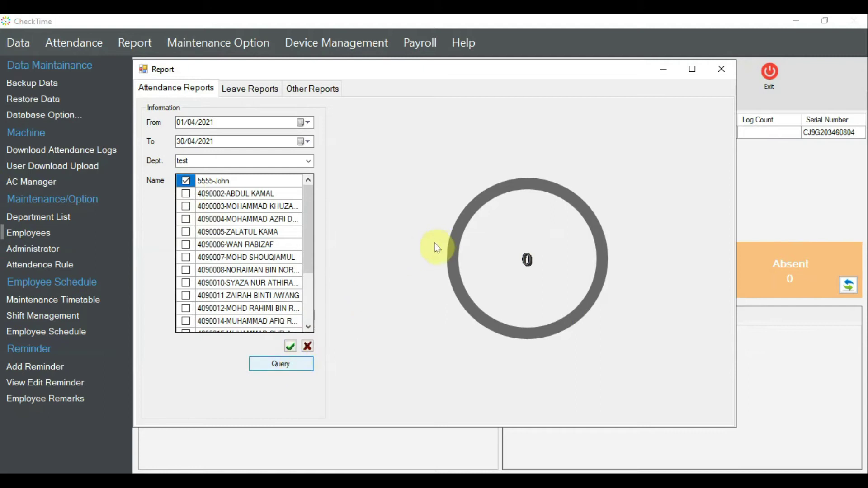
click(541, 181)
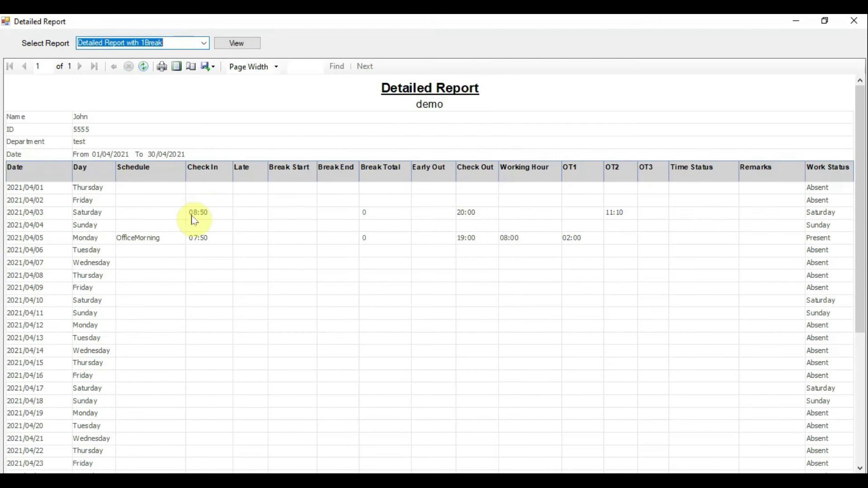
- Examine the Saturday 03/04/2021 schedule, working hours and OT in the Detailed Report, and close the report windows
click(195, 219)
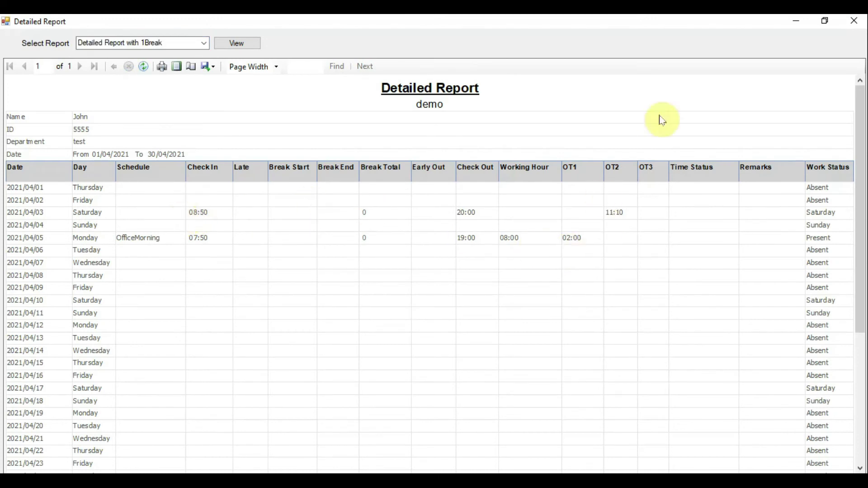
click(853, 21)
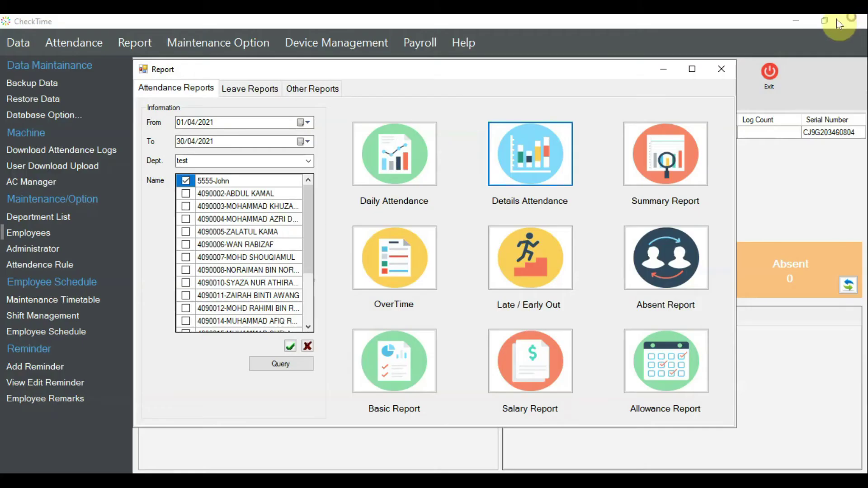
click(714, 72)
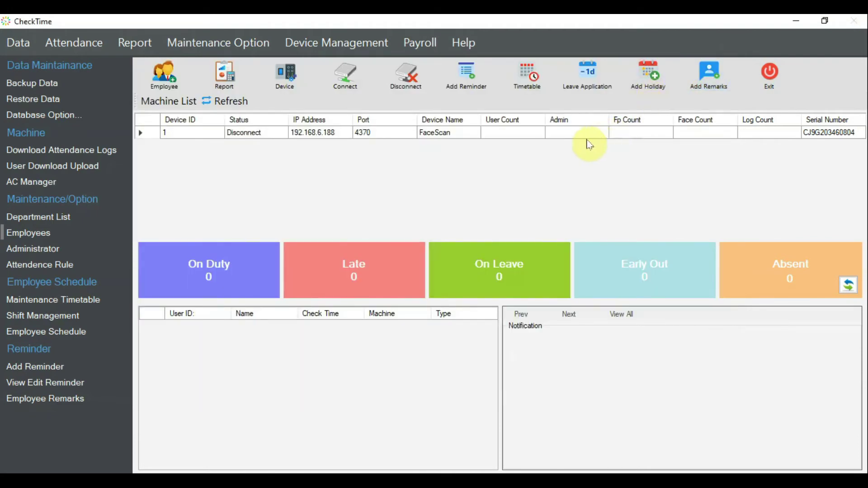
- Add an OfficeMorning temporary shift dated 23/04/2021 to the Employee Schedule of the first test department employee
click(50, 333)
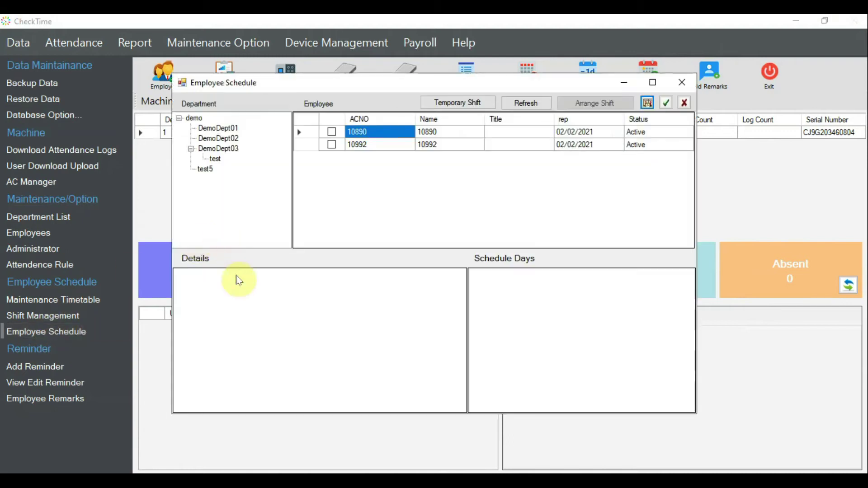
click(215, 159)
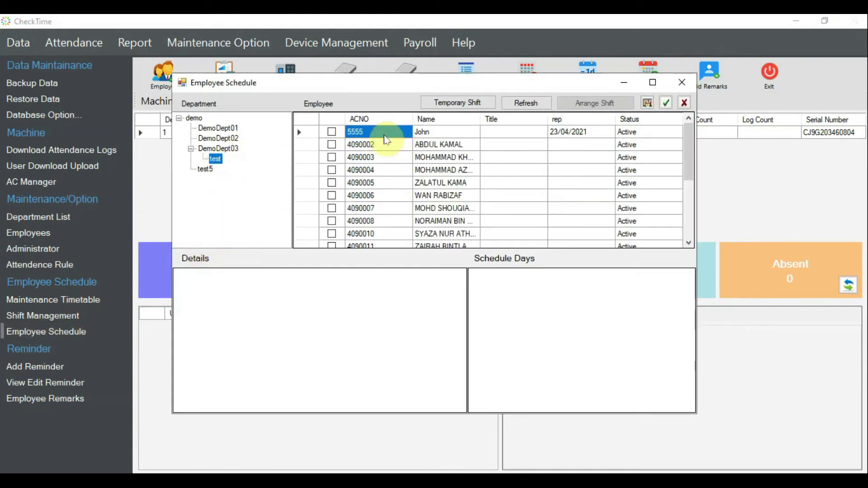
click(332, 132)
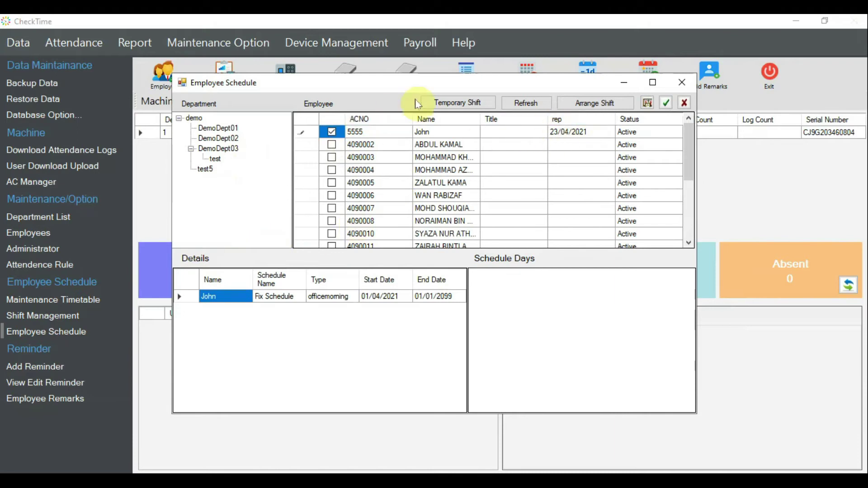
click(450, 102)
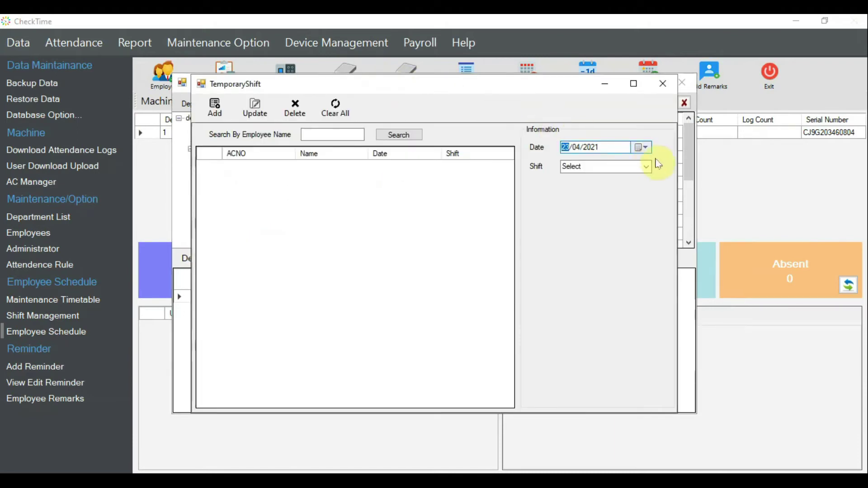
click(646, 166)
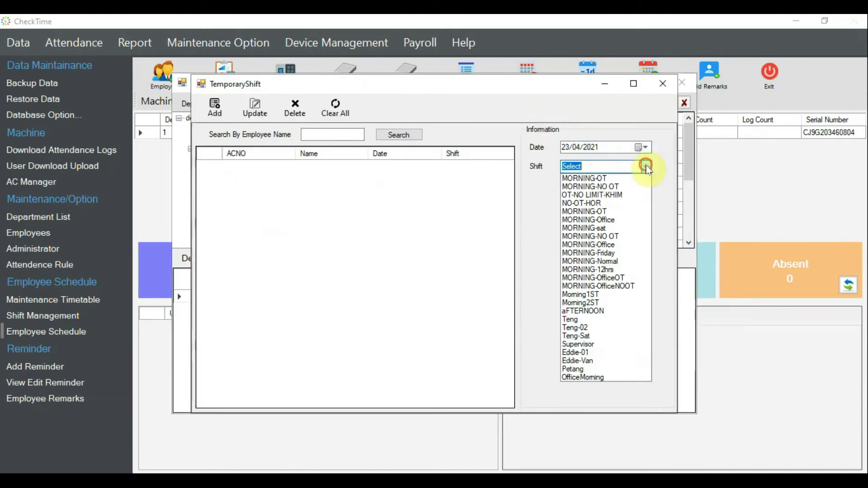
click(577, 378)
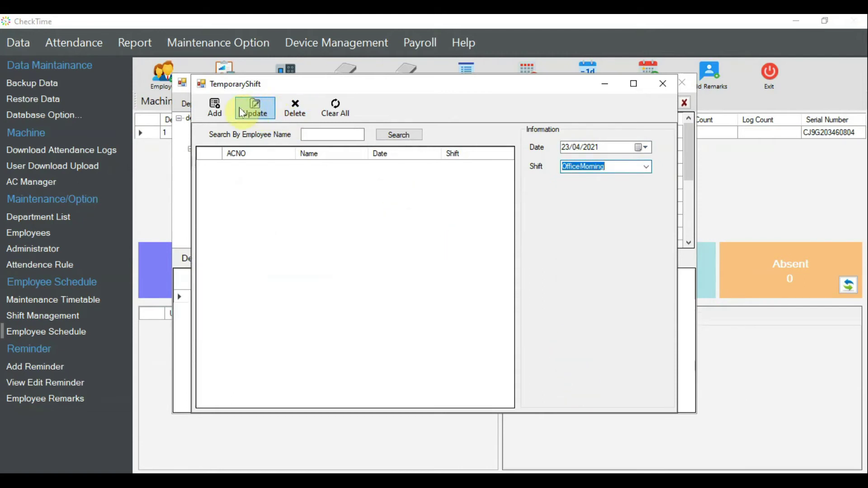
click(215, 107)
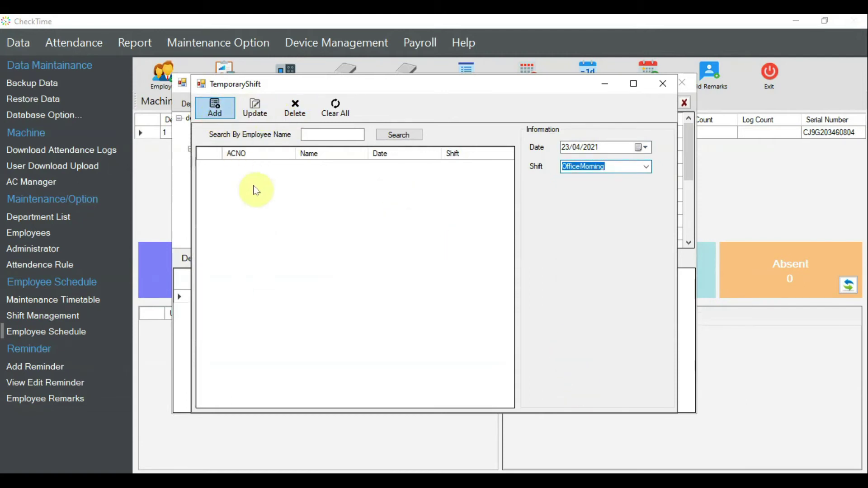
- Add another OfficeMorning temporary shift for the same employee, dated 03/04/2021
click(644, 148)
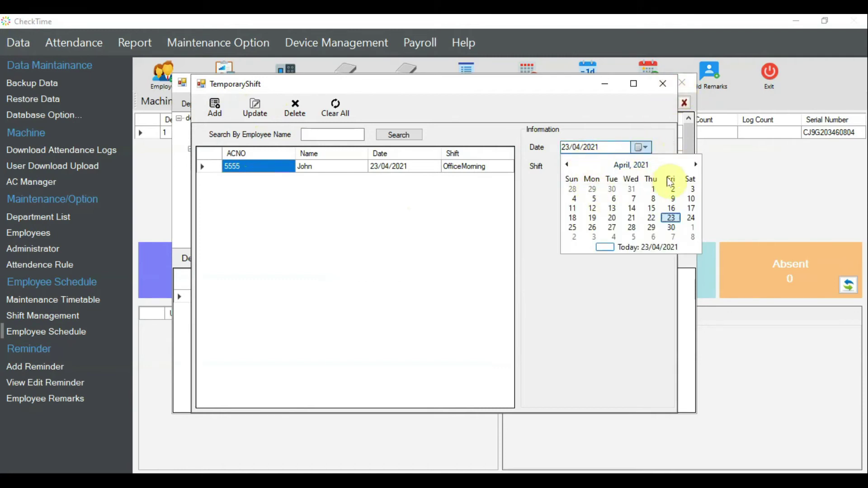
click(692, 189)
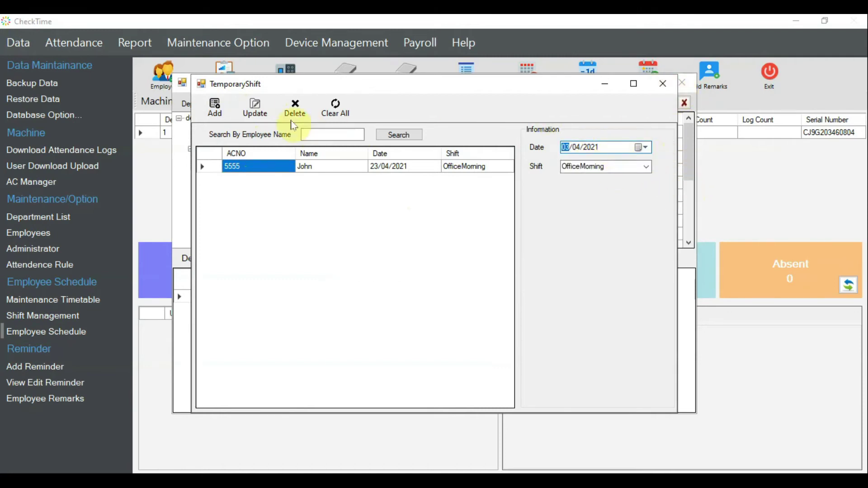
click(228, 114)
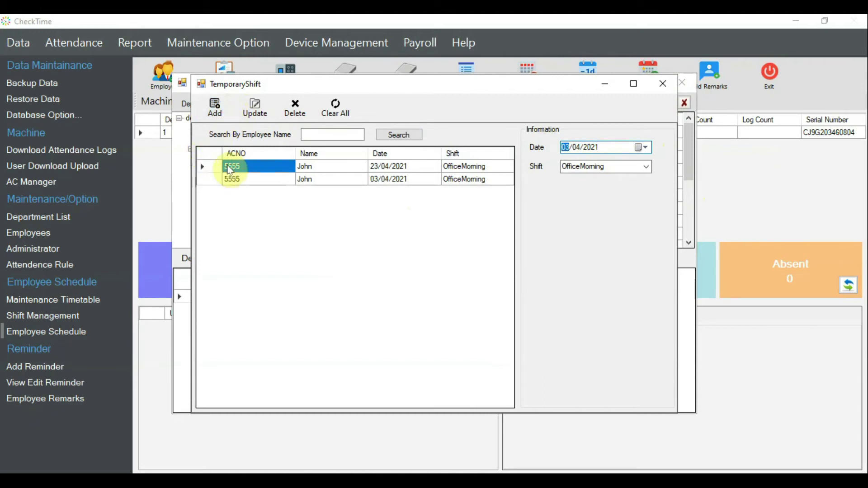
- Delete the temporary shift dated 23/04/2021 and close the temporary shift and employee schedule windows
click(214, 165)
click(294, 108)
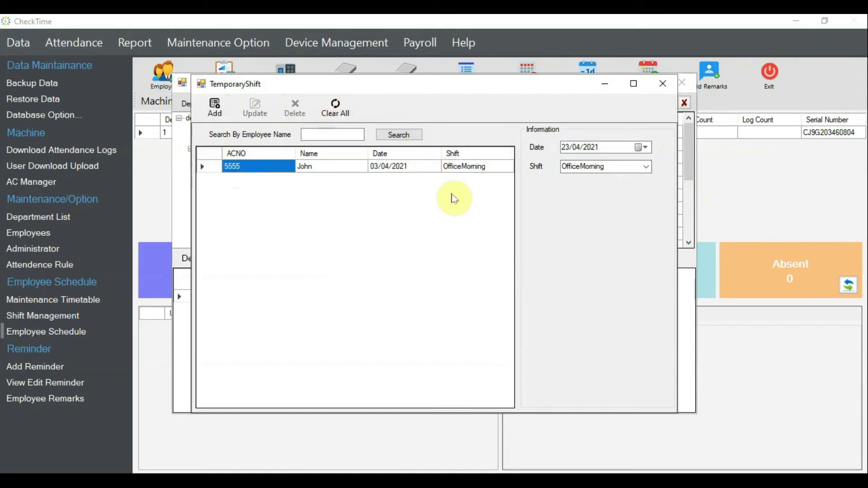
click(663, 84)
click(682, 83)
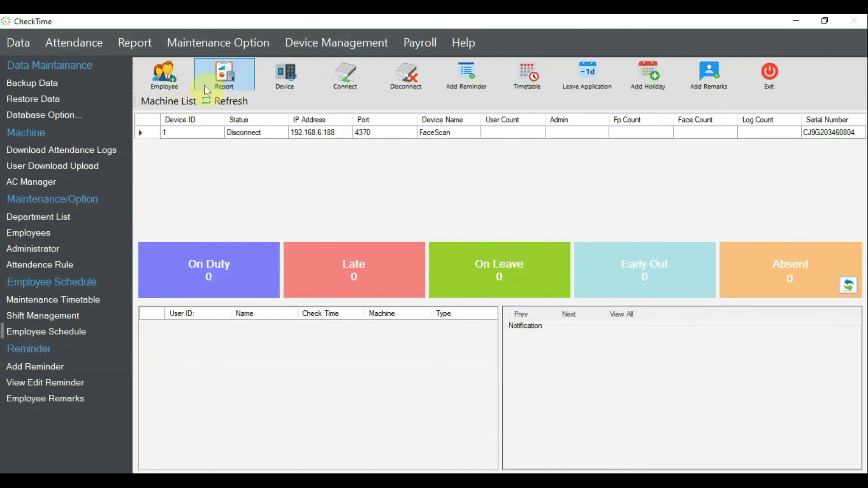
- Run the Details Attendance report for the same employee from 01/04/2021 to 30/04/2021 with the temporary shift assigned
click(234, 84)
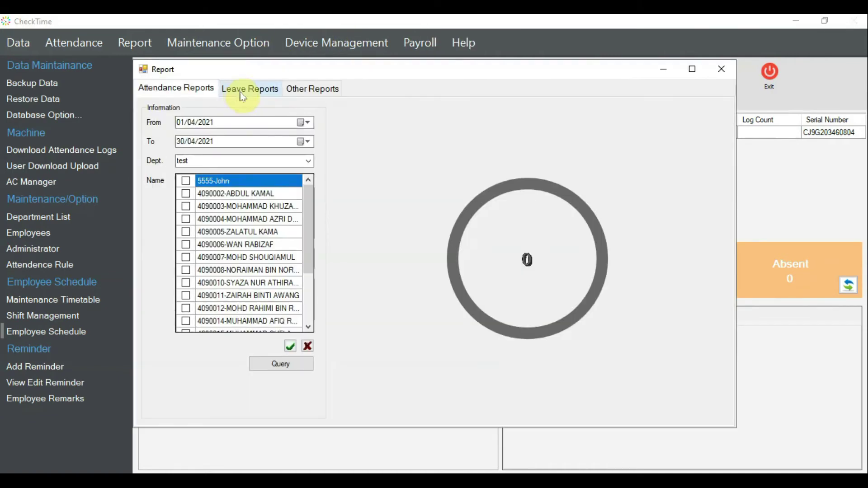
click(186, 181)
click(281, 363)
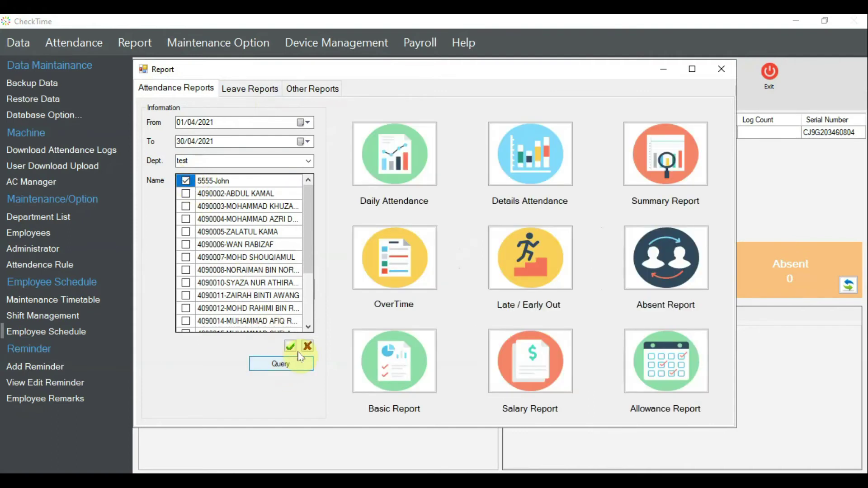
click(537, 177)
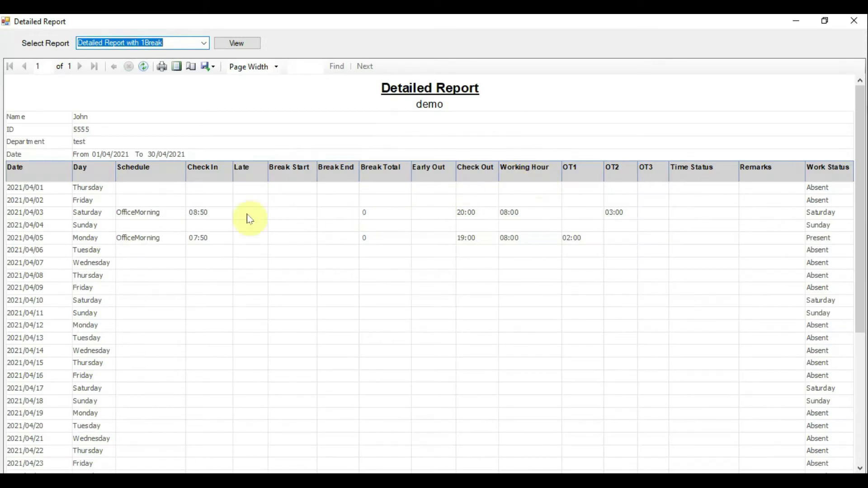
- Compare the working hours and OT columns for Saturday 03/04/2021 under the temporary shift, and close the report windows
click(90, 213)
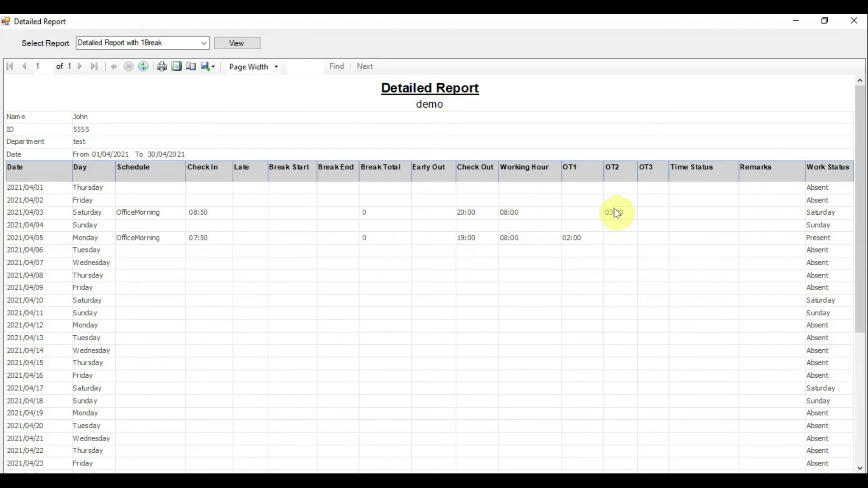
click(854, 21)
click(721, 69)
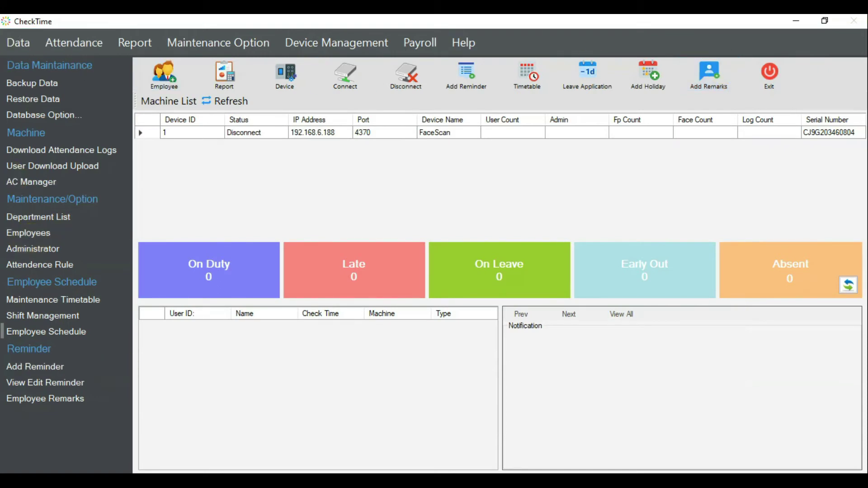
- Switch to the Notepad notes and add a "Senario 3" heading with "10 hours" beneath the REST Day hours
click(262, 480)
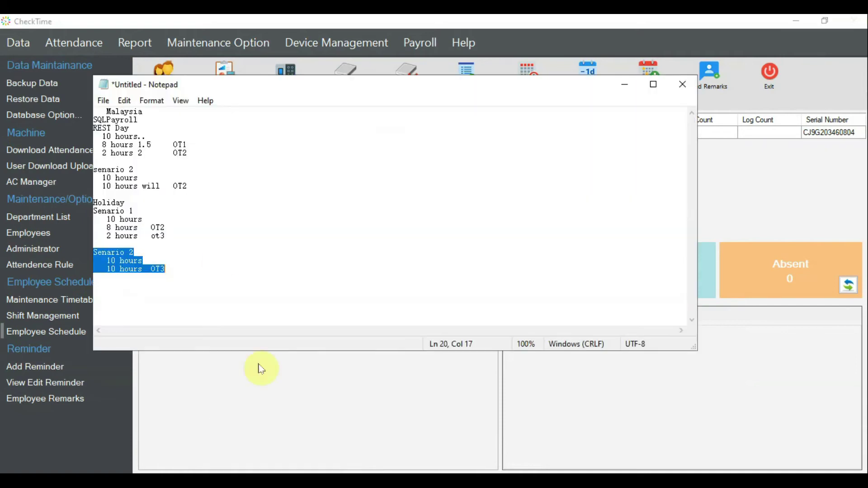
click(189, 158)
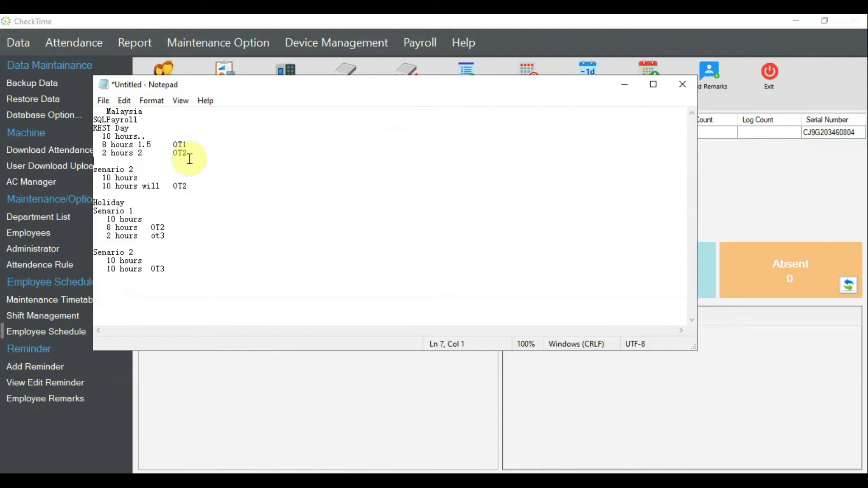
key(Return)
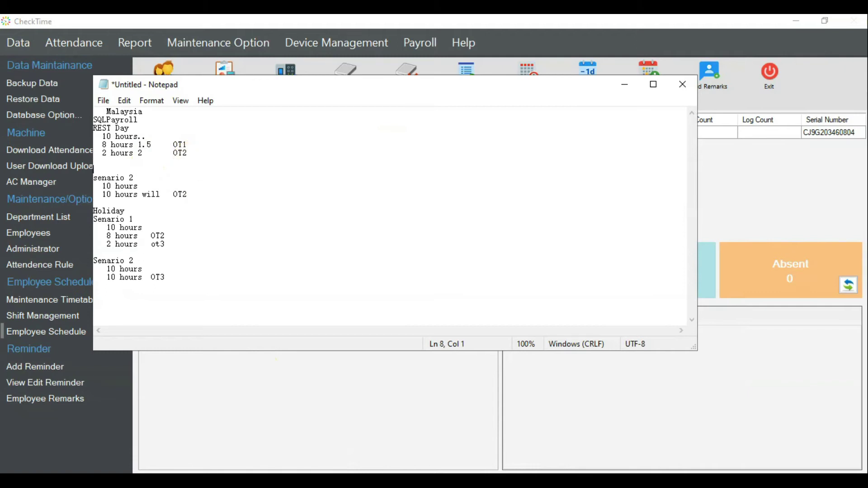
text(Senario 3)
key(Return)
key(Return)
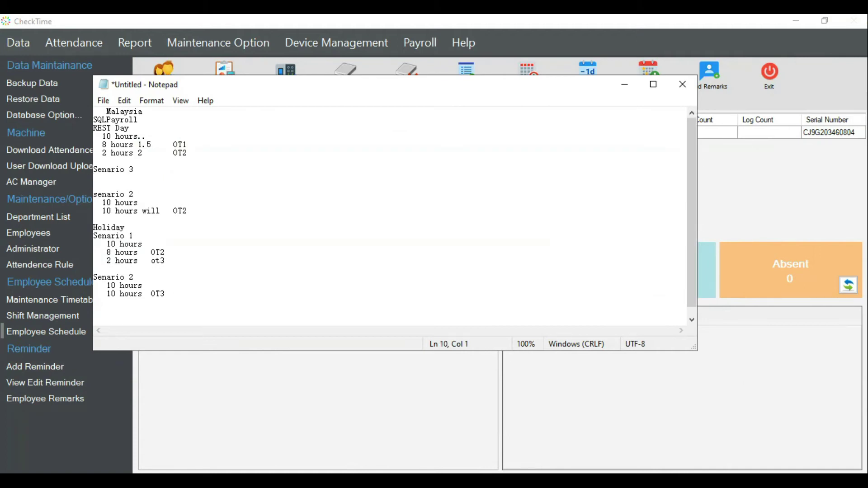
text(10 hours)
- Add the lines "8 hours basic work" and "2 hour OT2" under Senario 3, and minimize the notes
key(Return)
key(Return)
key(Return)
key(Return)
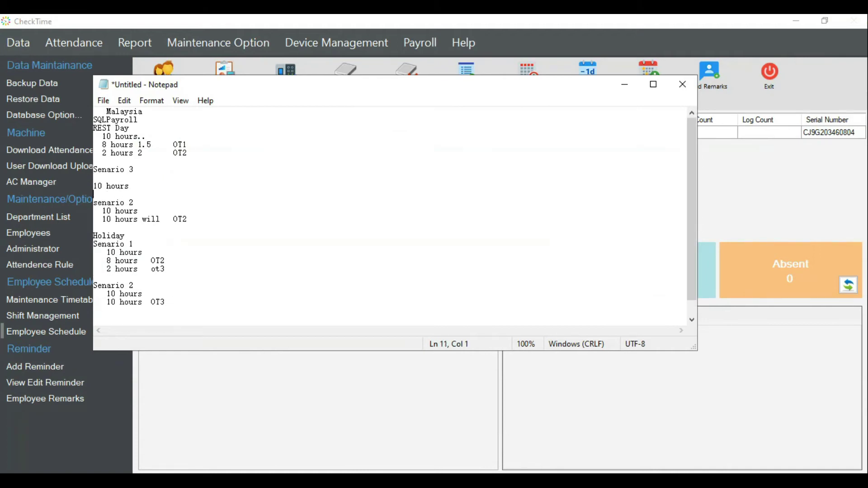
key(Up)
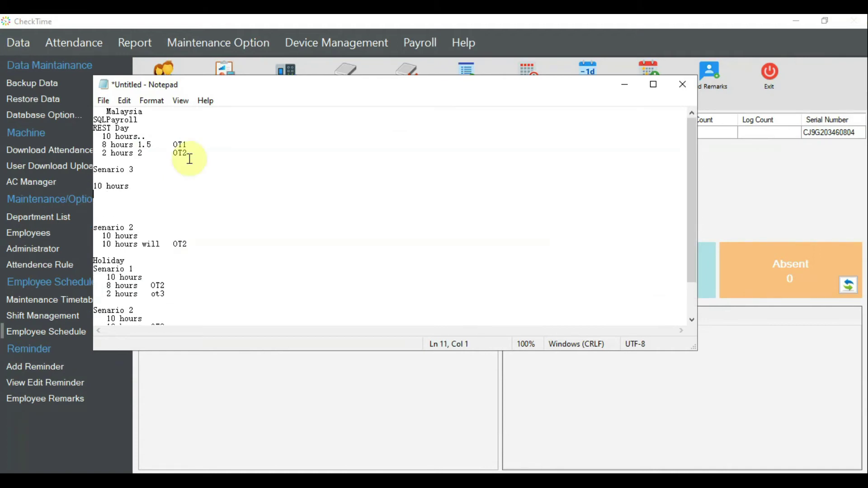
text(8 hours   basic)
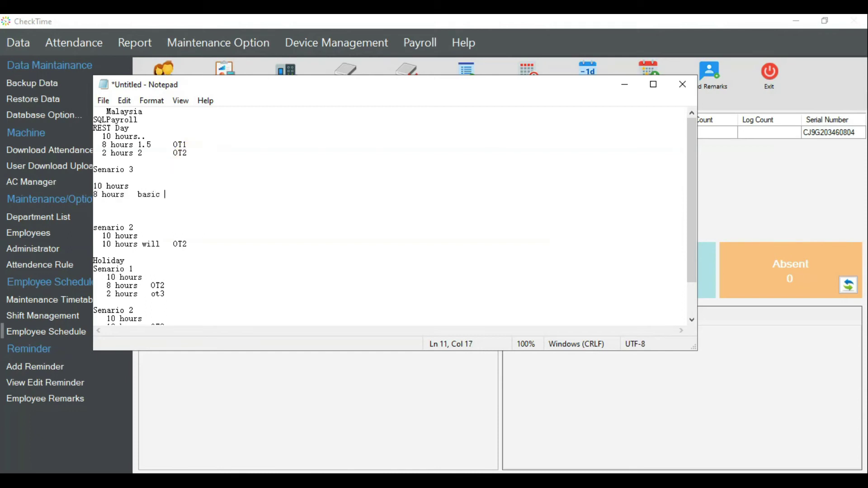
text( work)
key(Return)
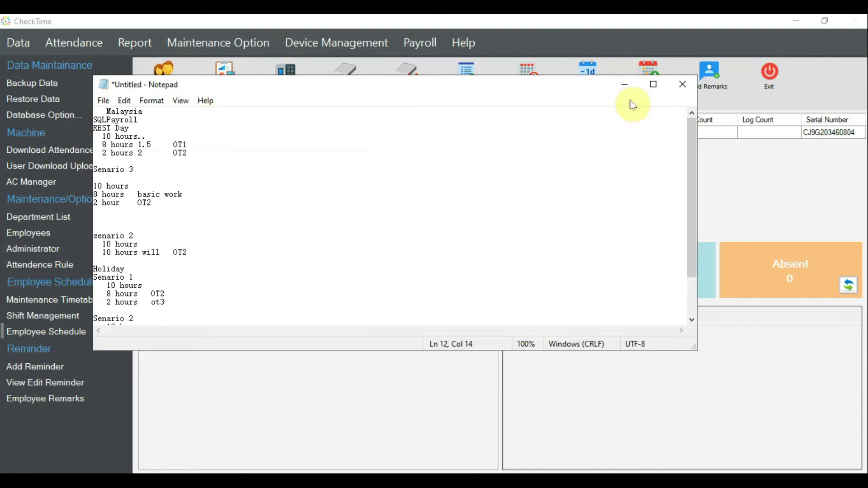
click(625, 84)
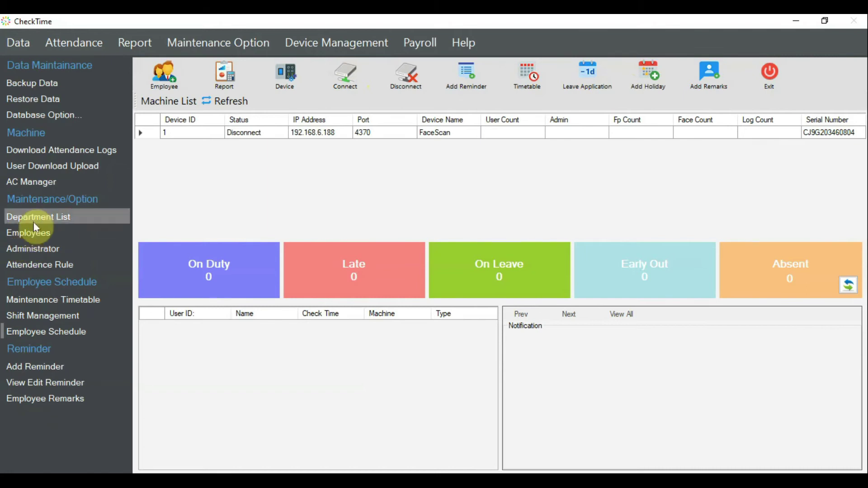
- Enable Rest Day OT in the Advance Option settings of the same test department employee, update the record, and close the employee windows
click(21, 232)
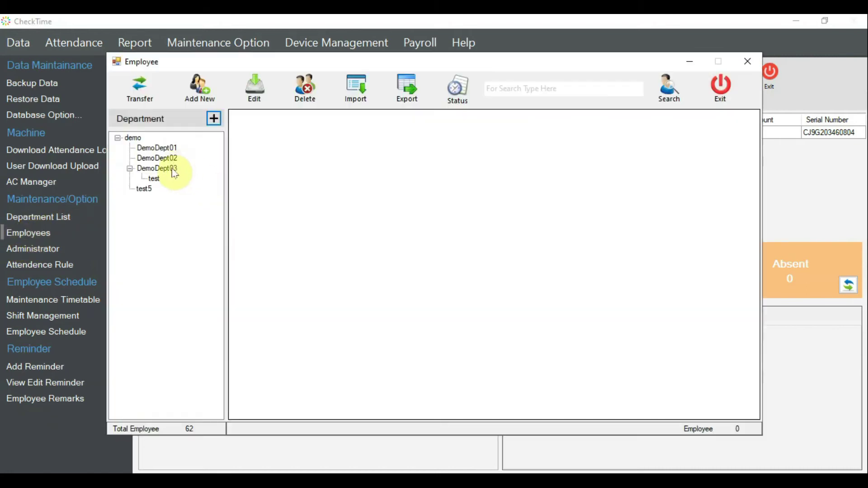
click(154, 179)
click(303, 178)
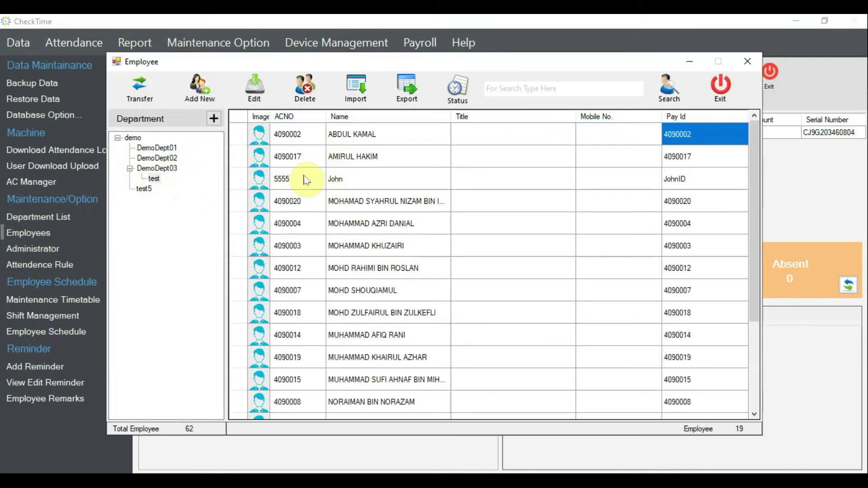
double_click(298, 177)
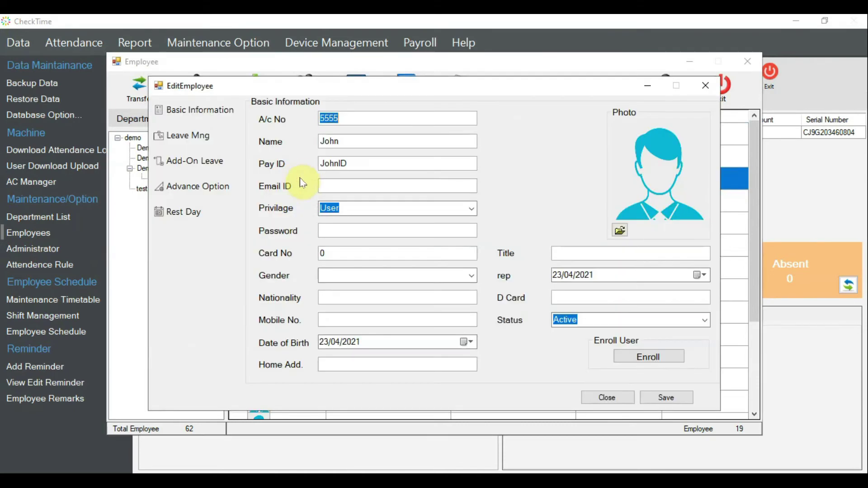
click(220, 189)
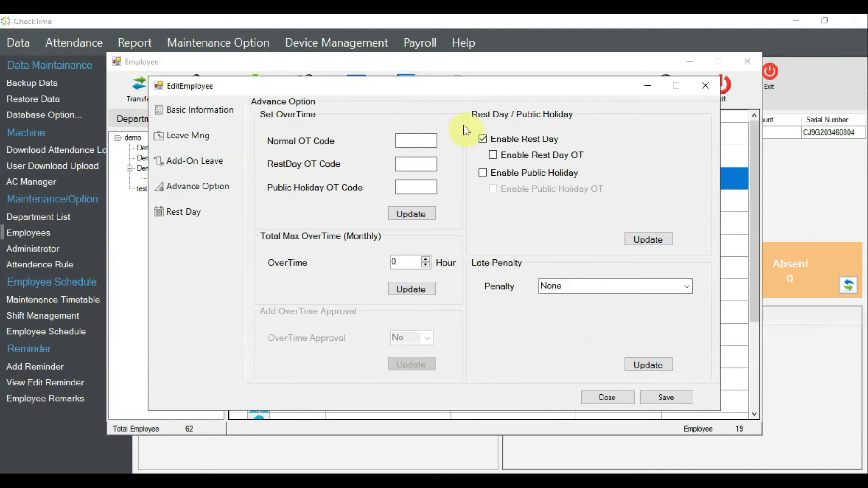
click(495, 155)
click(658, 241)
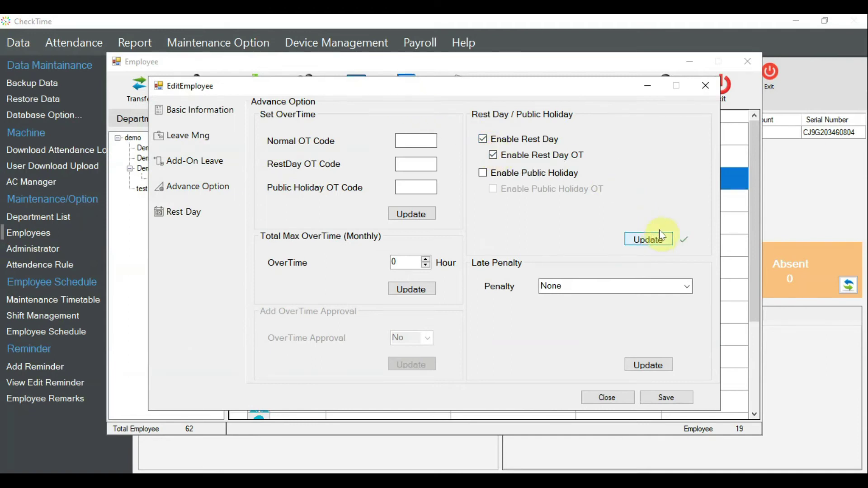
click(712, 85)
click(712, 81)
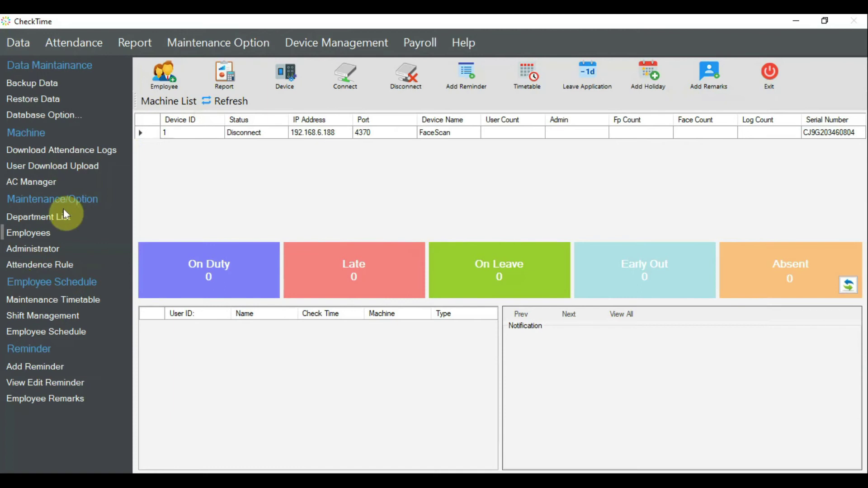
- Generate the Details Attendance report for the test department employee for 01/04/2021 to 30/04/2021, check the Saturday OT columns, and close the report windows
click(230, 86)
click(185, 180)
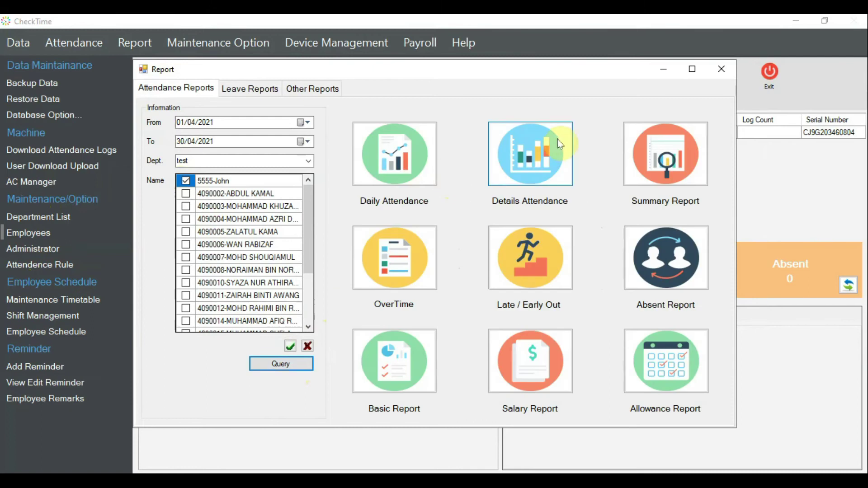
click(554, 138)
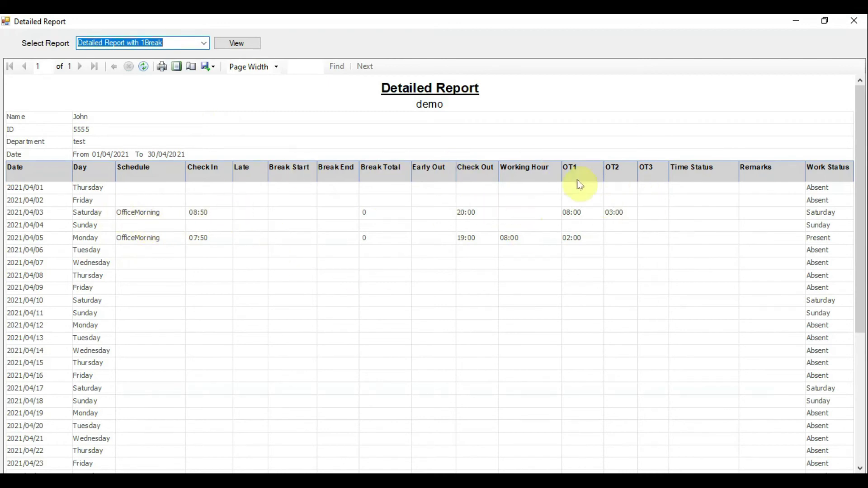
click(855, 21)
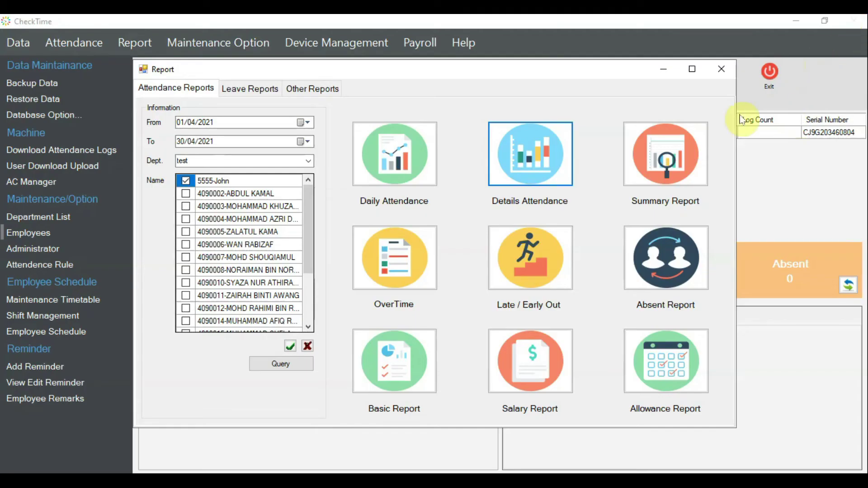
click(718, 68)
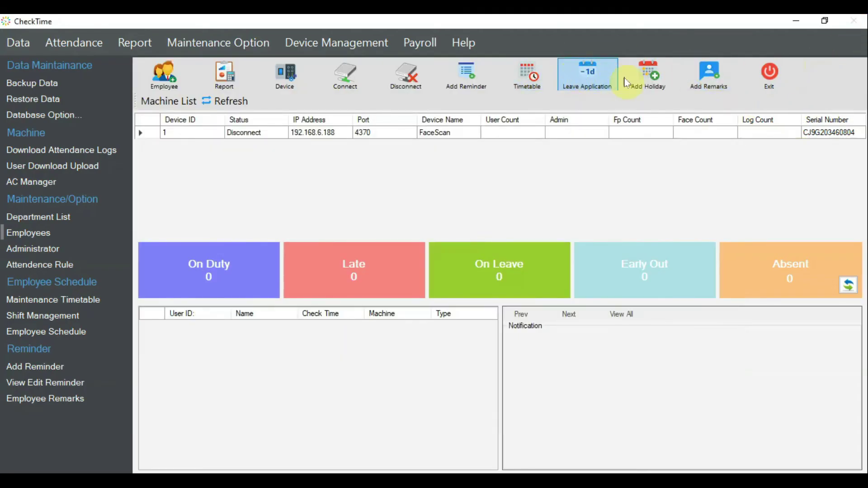
- Add a one-day public holiday named "Happy" on 05/04/2021 to the holiday list, and close the list
click(656, 75)
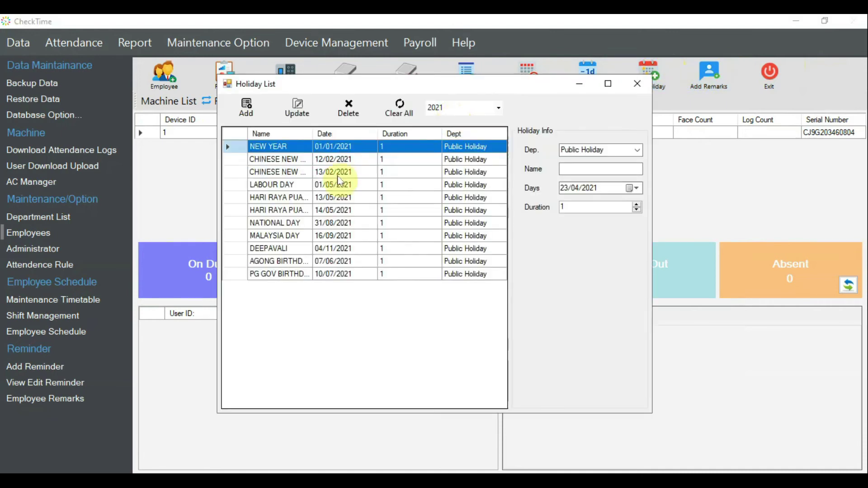
click(637, 188)
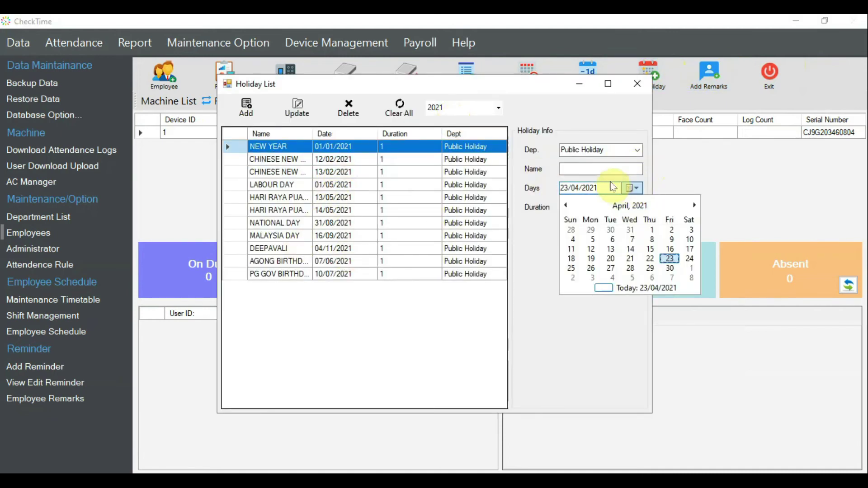
click(592, 239)
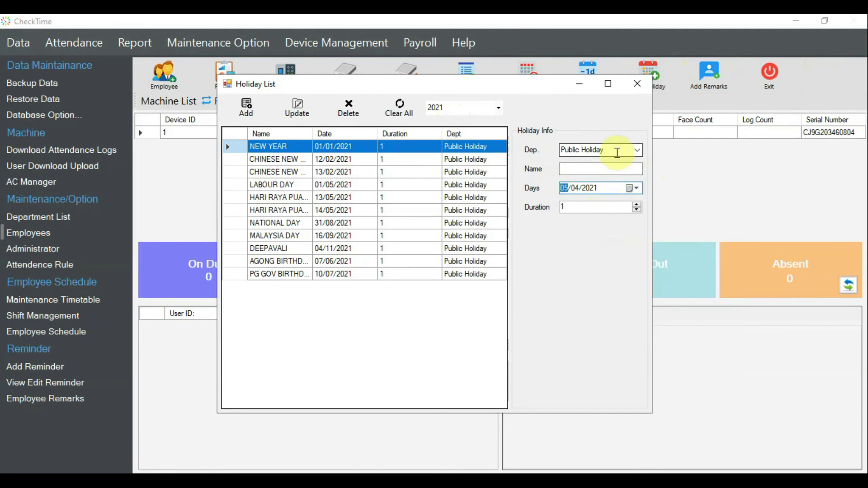
click(584, 169)
text(Happy)
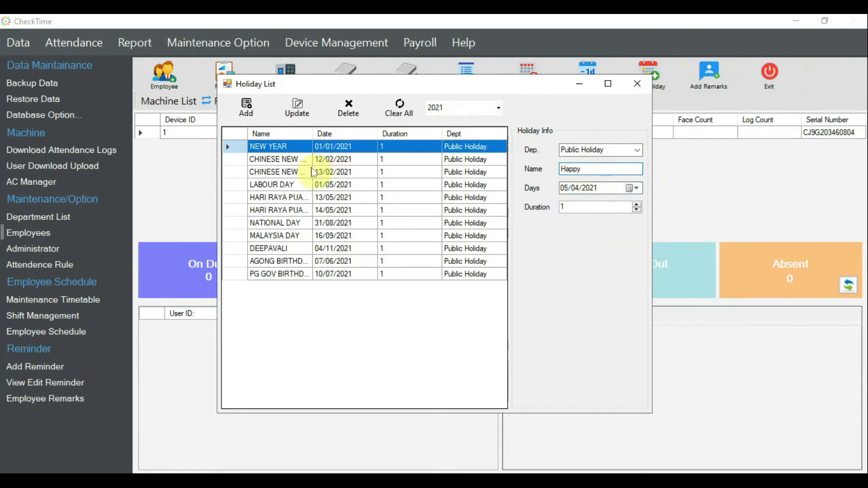
click(242, 111)
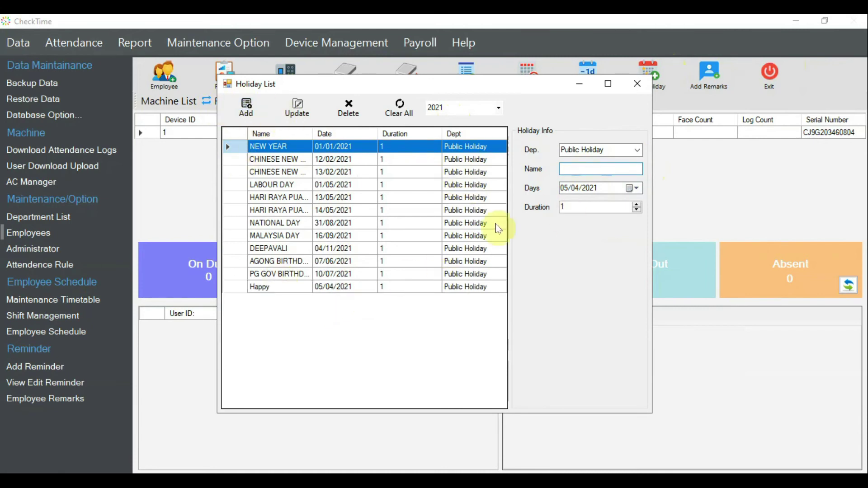
click(638, 84)
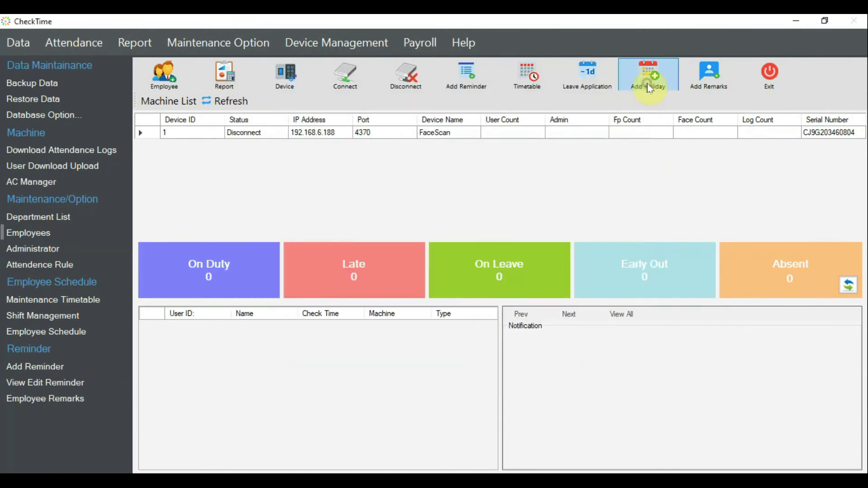
- Generate the Details Attendance report for the same employee and examine the working hours and OT columns for the holiday on Monday 05/04/2021
click(217, 86)
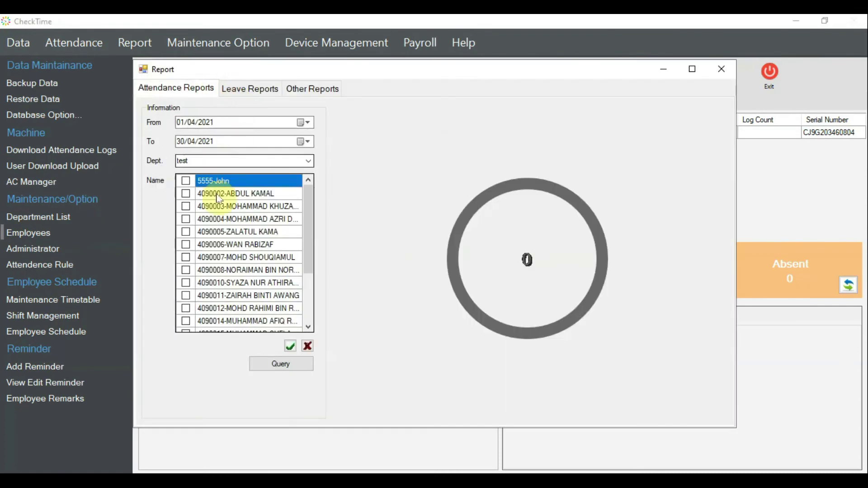
click(186, 181)
click(274, 360)
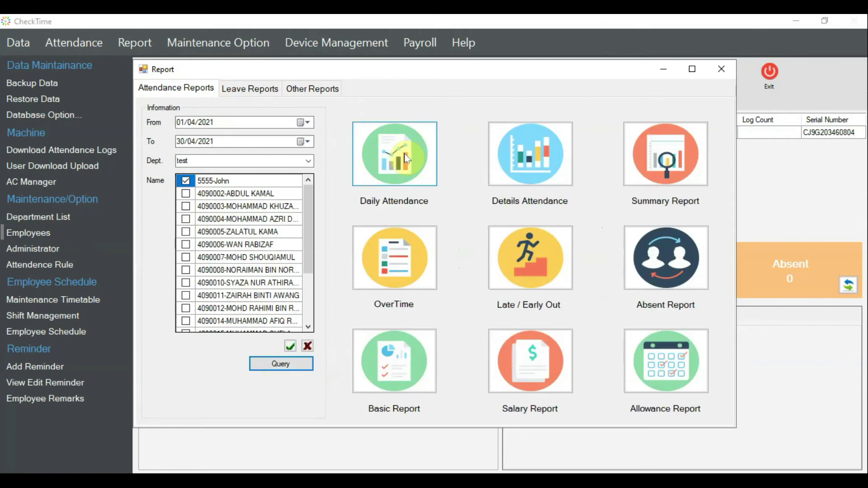
click(506, 145)
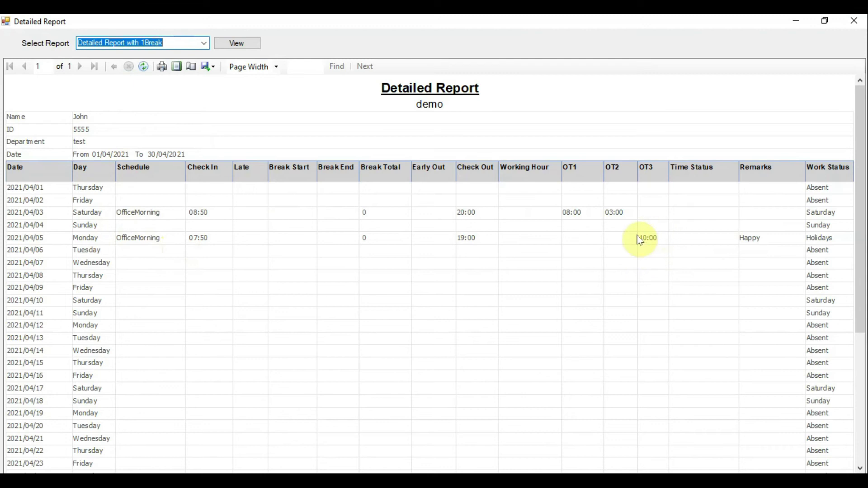
click(140, 244)
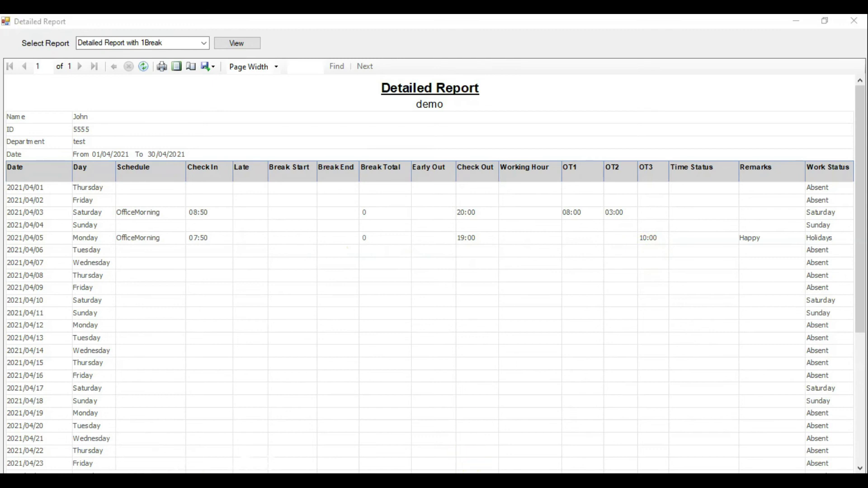
- Switch to the Notepad notes, add "Senario 3" under Holiday with "10 hours", "8 hours basic work" and "2 hours OT3", and minimize the notes
key(alt+Tab)
scroll(143, 237, down, 2)
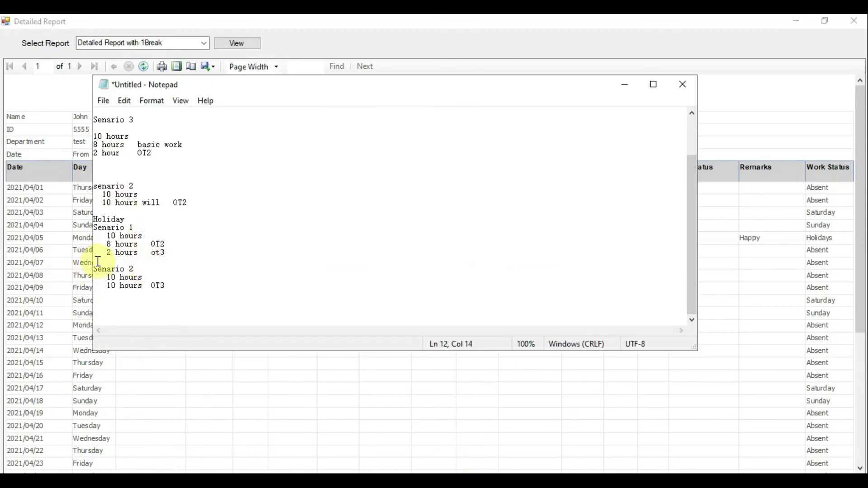
click(168, 258)
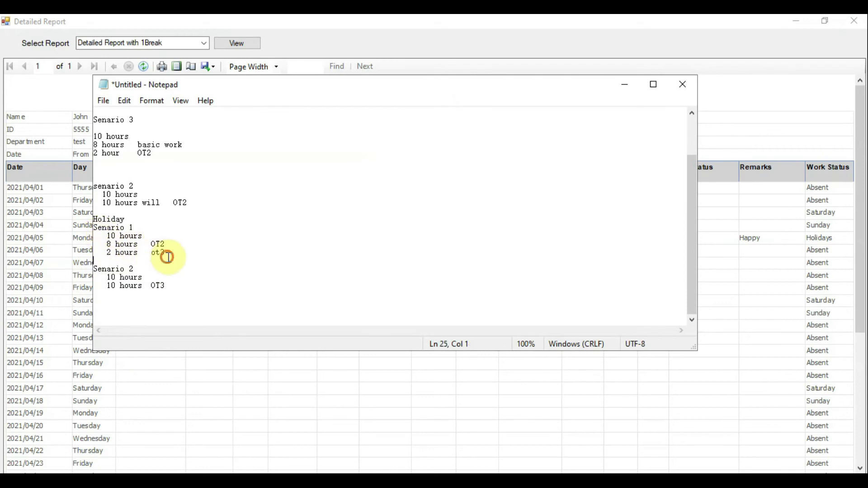
key(Return)
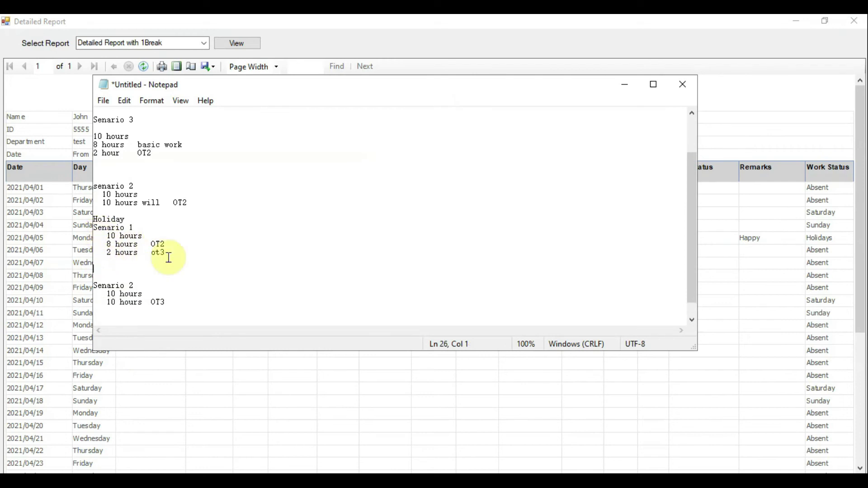
text(Sena)
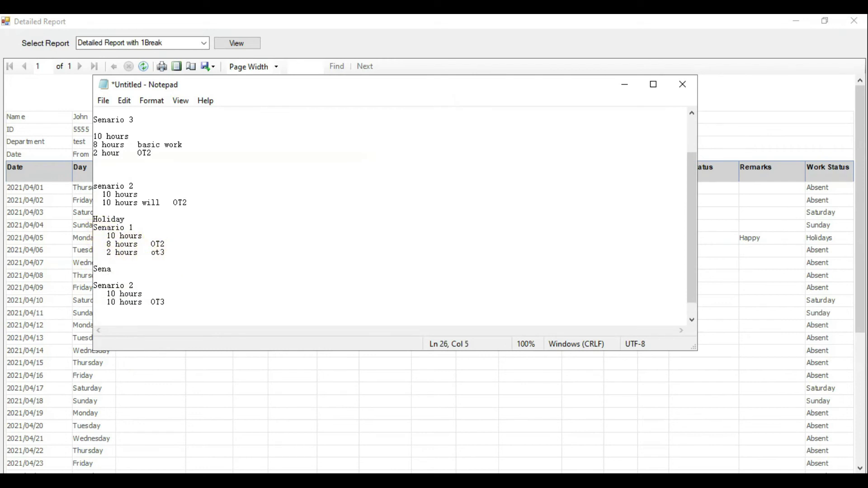
text(rio 3)
key(Return)
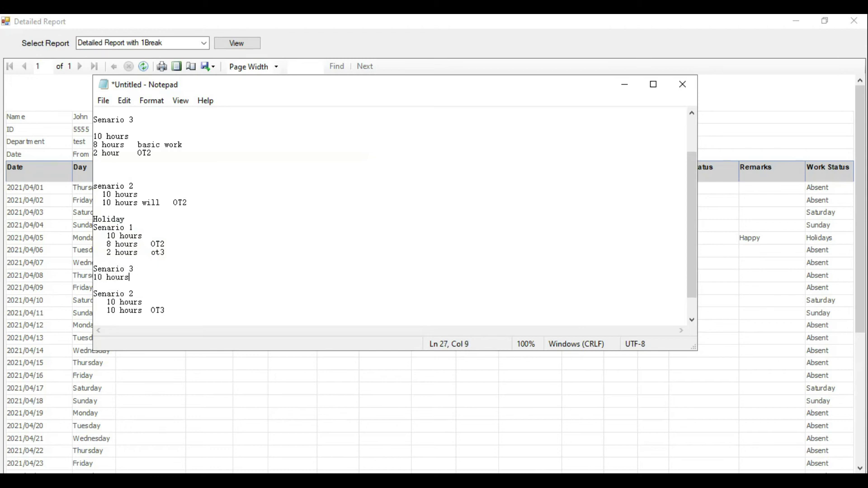
text(10 hours)
key(Return)
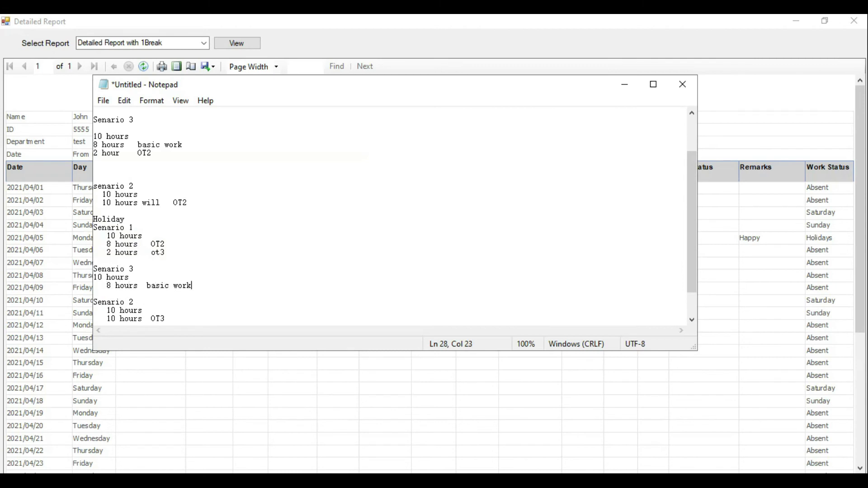
key(Return)
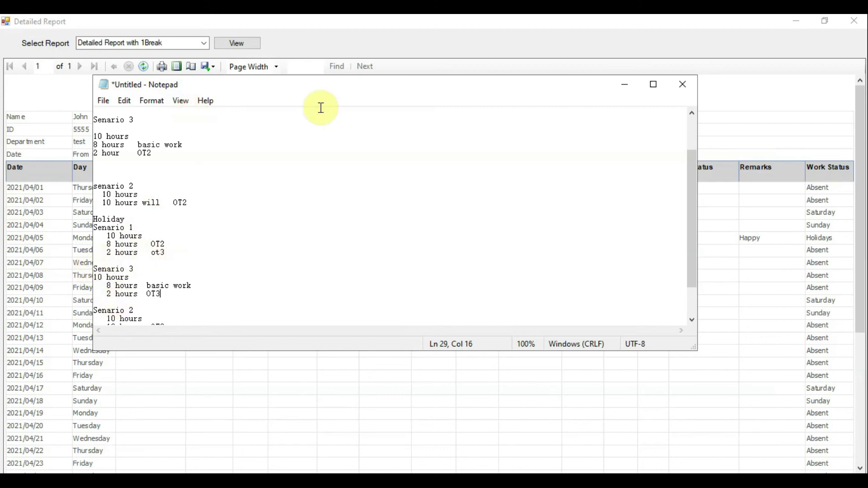
click(627, 84)
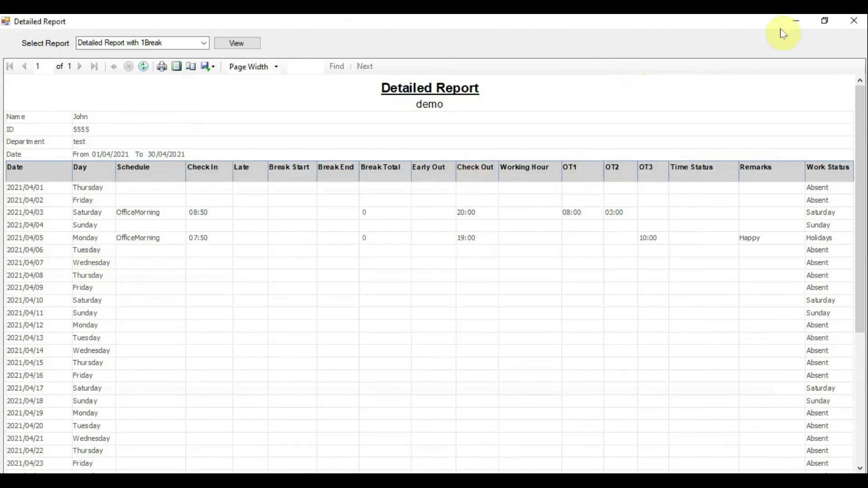
- Close the report windows, and enable Public Holiday in the Advance Option settings of the test department employee, updating the record
click(854, 21)
click(722, 72)
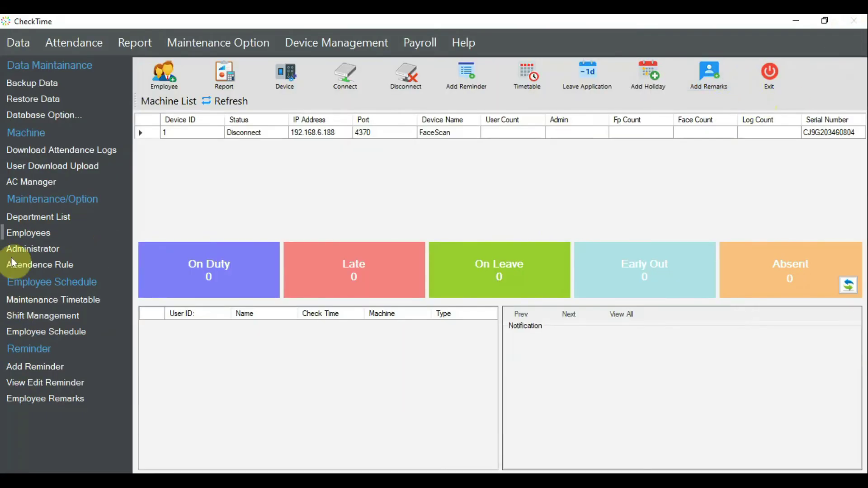
click(26, 236)
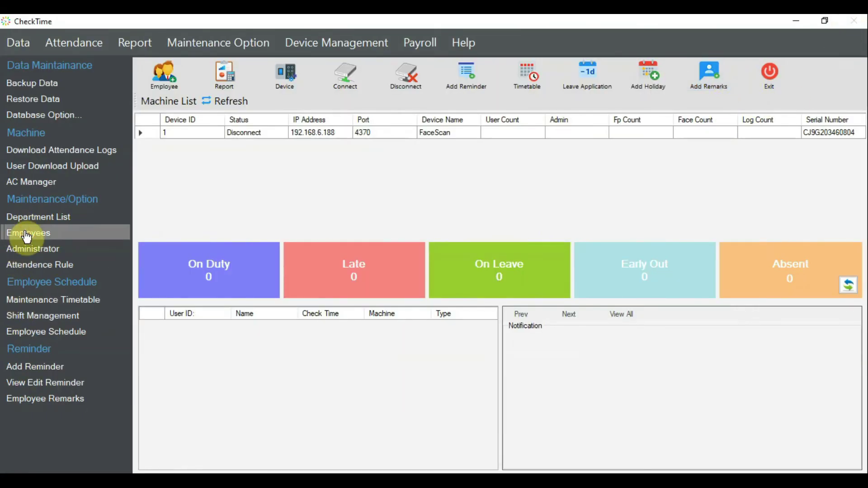
click(155, 179)
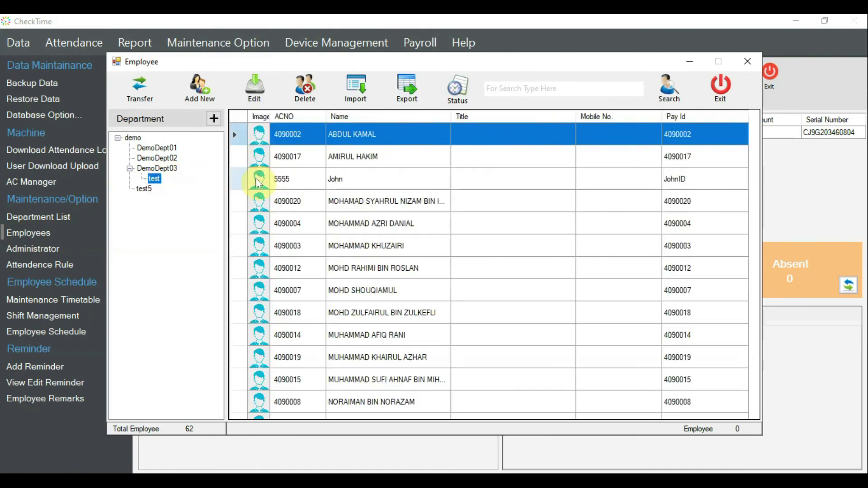
click(281, 185)
double_click(282, 184)
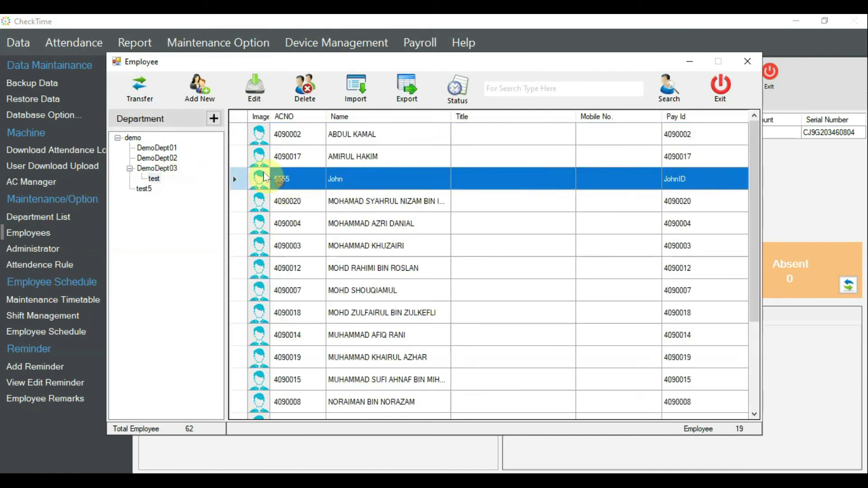
click(171, 180)
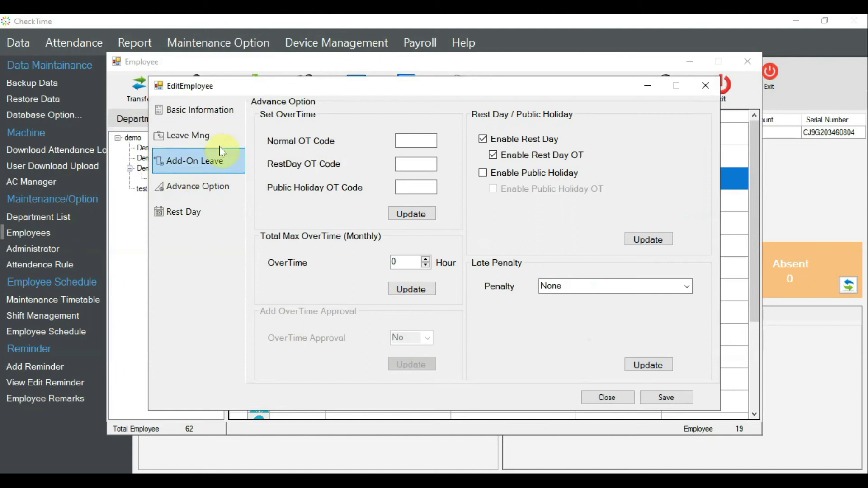
click(482, 174)
click(664, 243)
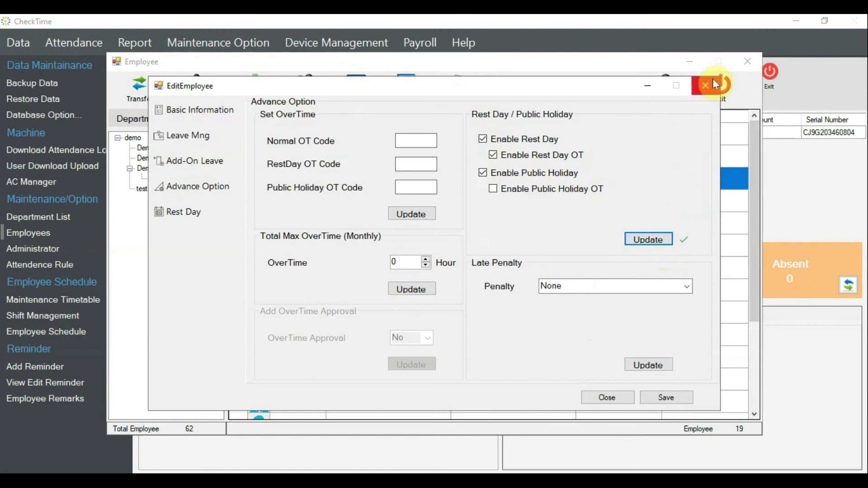
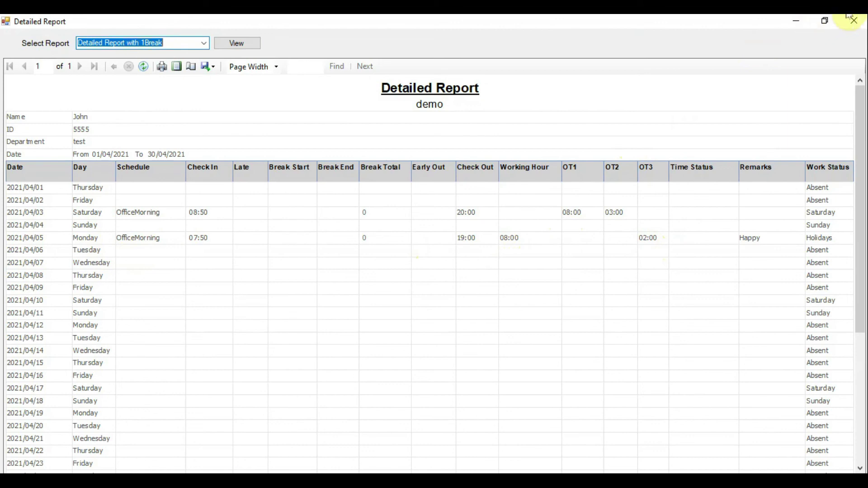
- Close the report windows and open the same employee's record from the test department for editing
click(864, 29)
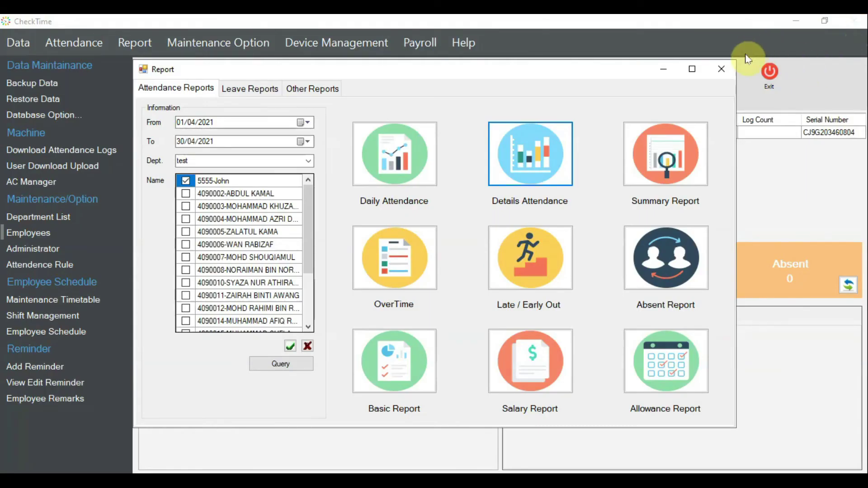
click(721, 64)
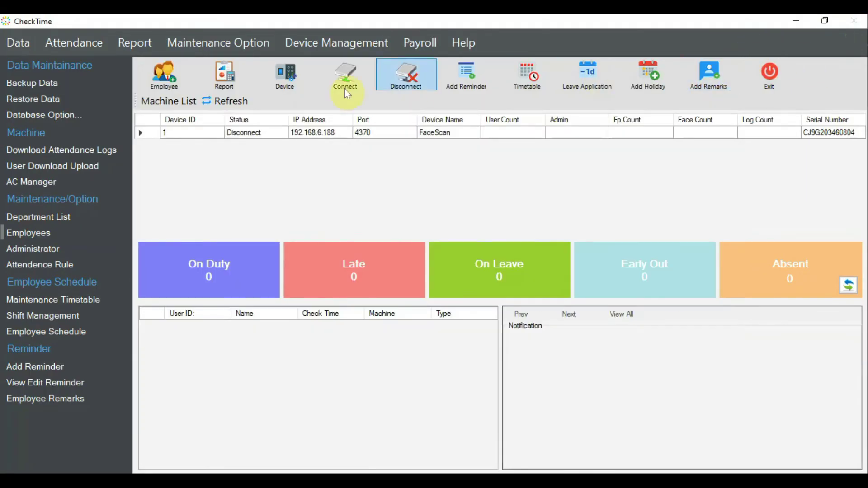
click(30, 234)
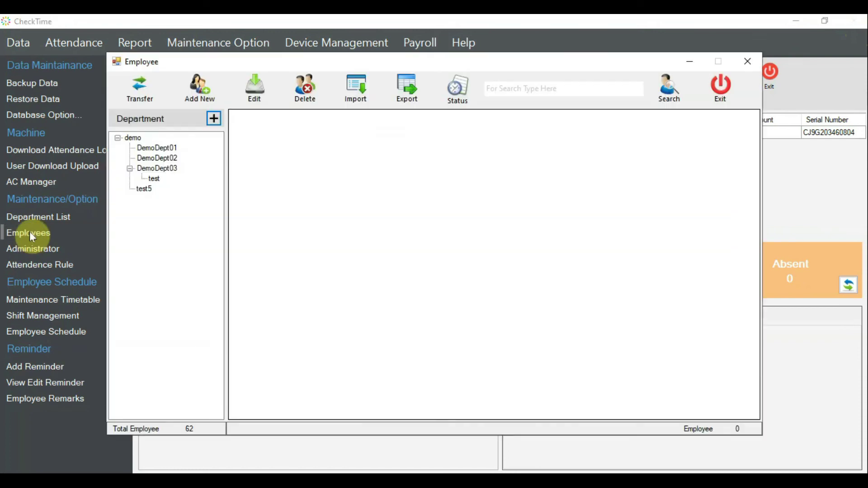
click(154, 179)
click(305, 172)
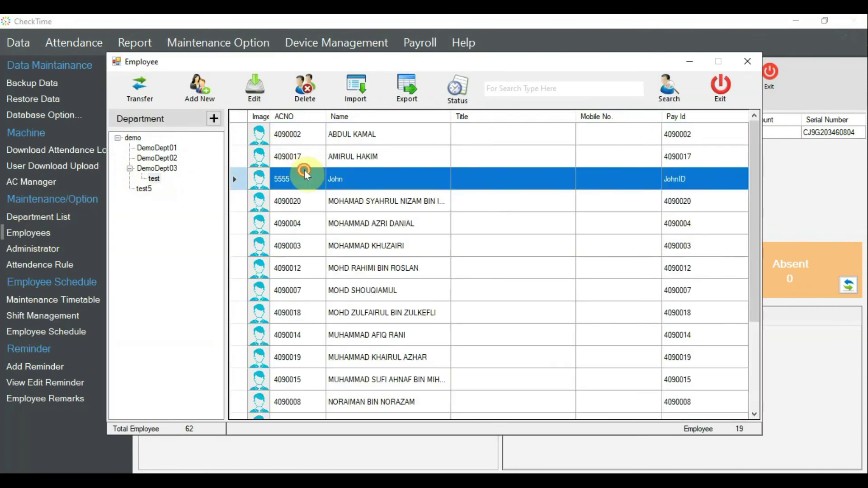
double_click(306, 178)
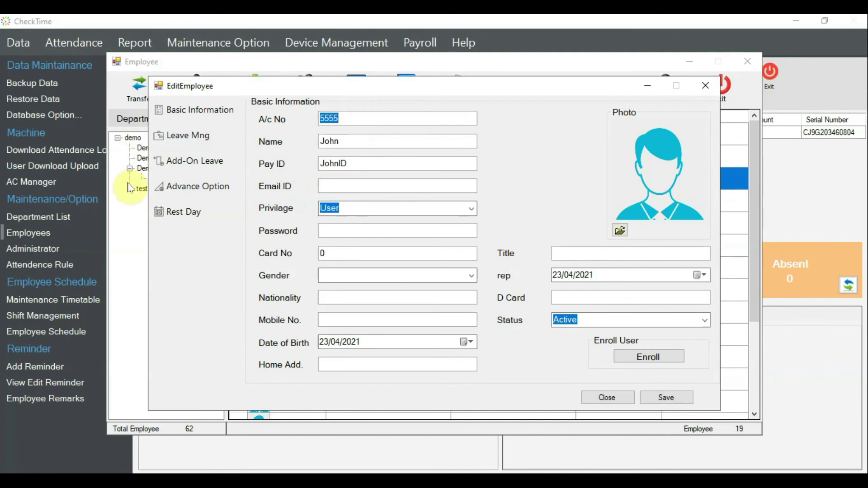
- Enable Public Holiday OT in the employee's Advance Option settings, update and save the record, and close the employee windows
click(201, 185)
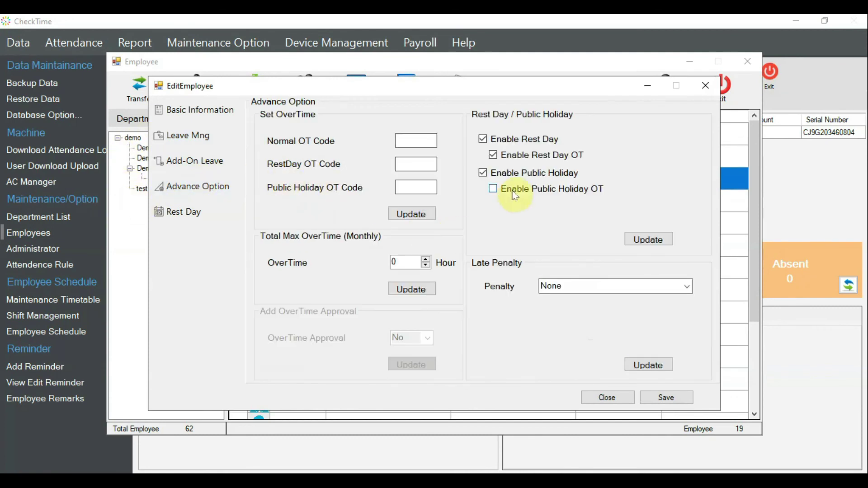
click(493, 194)
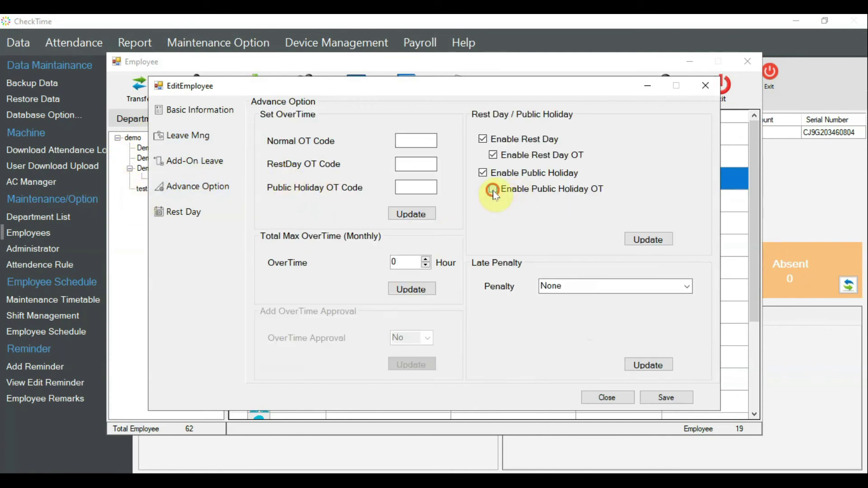
click(651, 244)
click(666, 398)
click(706, 86)
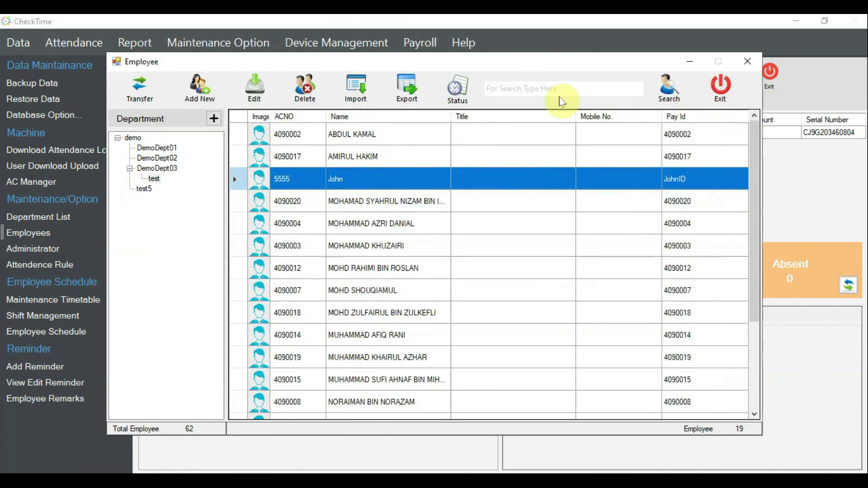
click(747, 61)
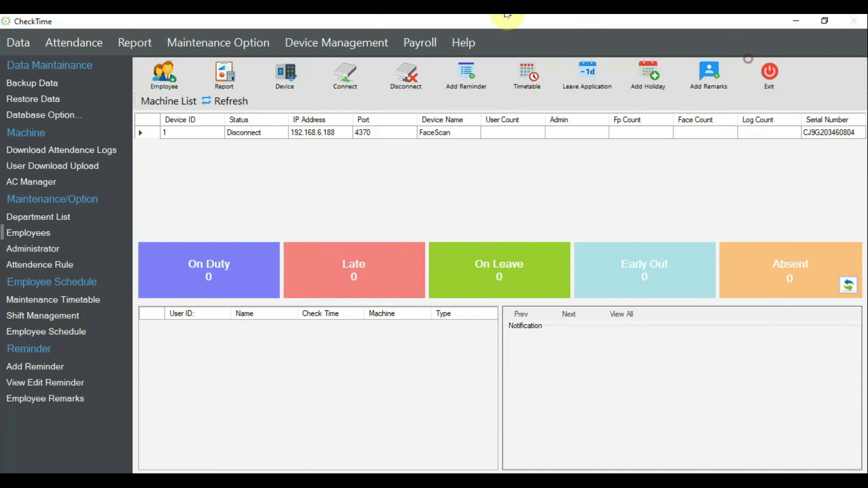
- Generate the Details Attendance report for the same test department employee from 01/04/2021 to 30/04/2021
click(221, 75)
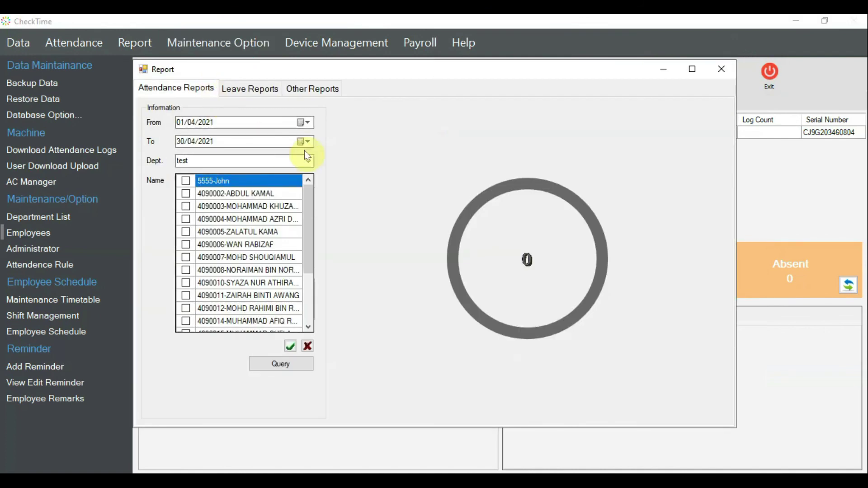
click(186, 181)
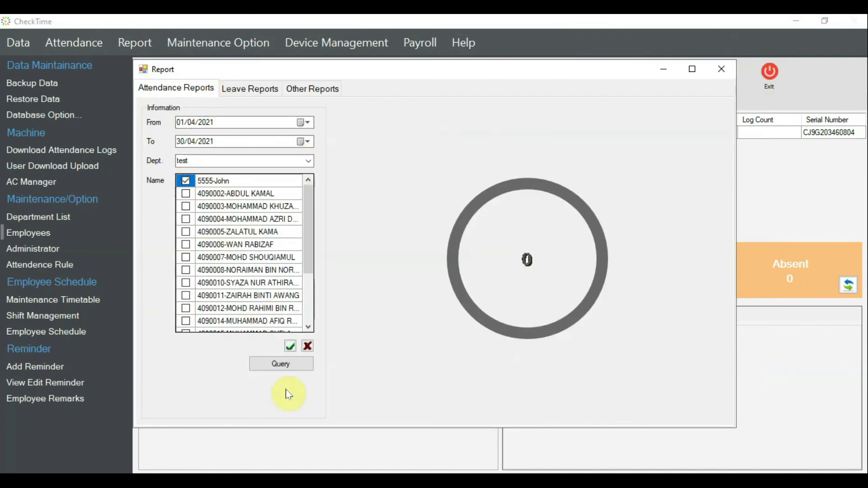
click(278, 363)
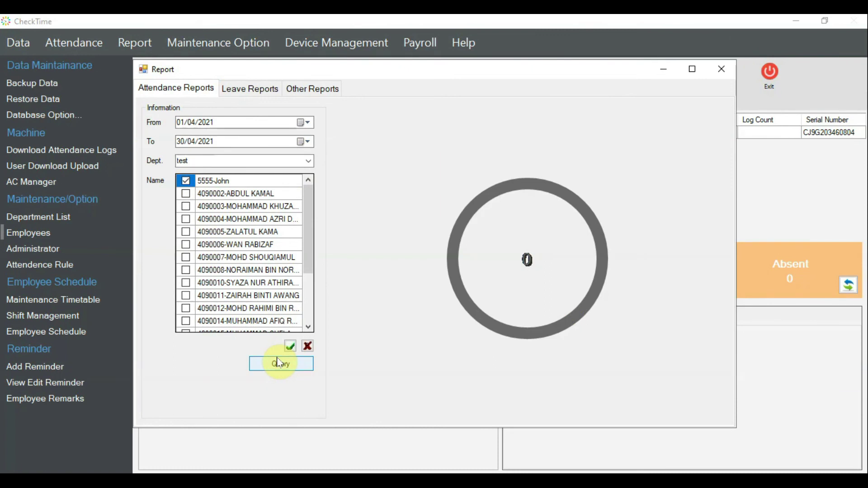
click(506, 173)
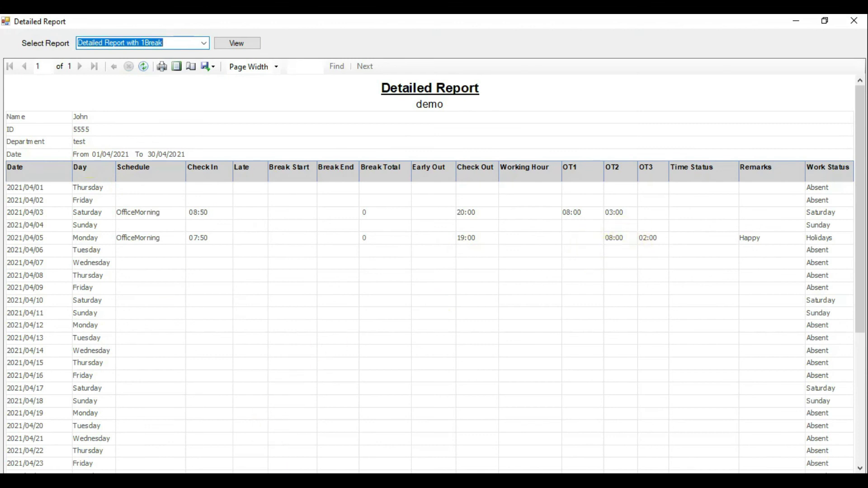
- Switch to the Notepad notes, highlight the hours and OT lines of Holiday "Senario 1" for comparison, and minimize the notes
key(alt+Tab)
scroll(163, 265, down, 1)
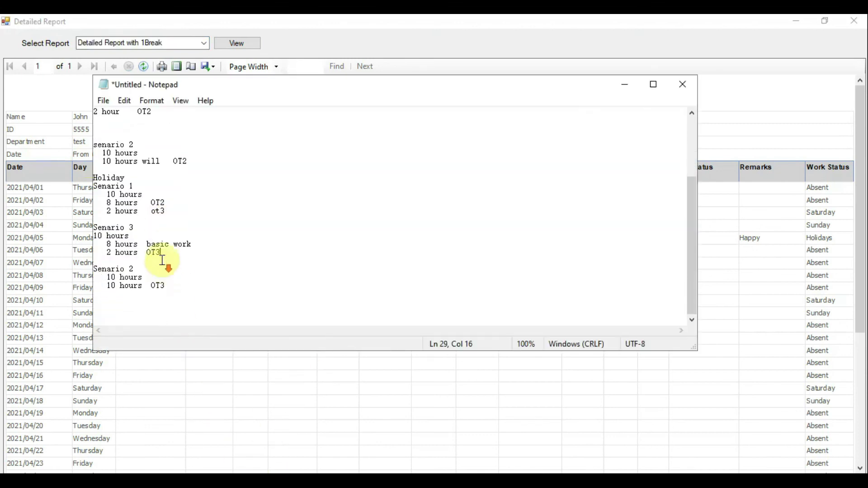
click(104, 197)
drag(104, 196, 198, 211)
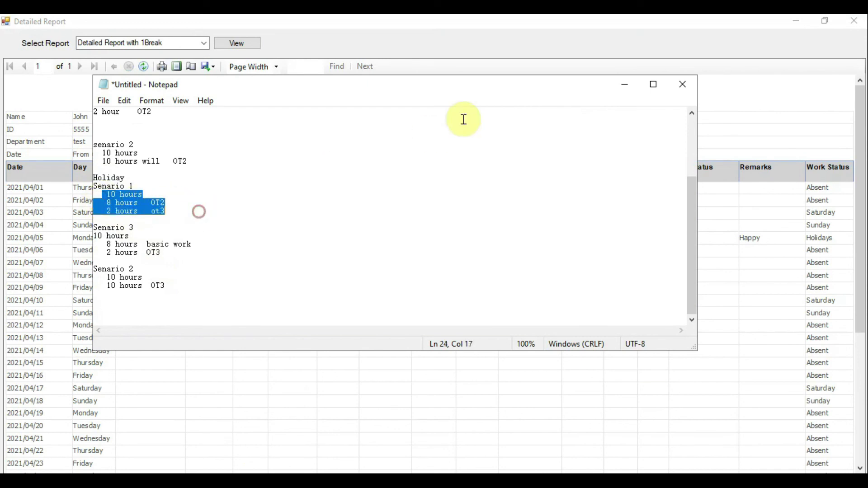
click(626, 85)
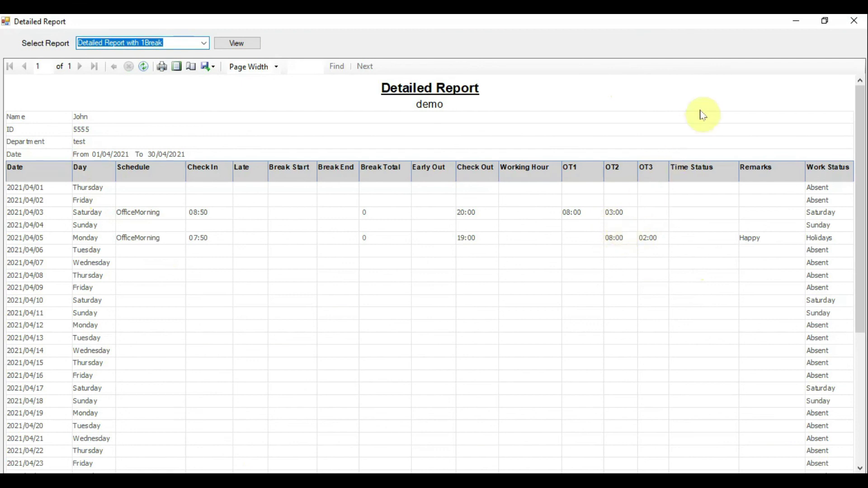
- Close the report windows, and review the rest days and OT codes in the Attendance Rule settings without changing them
click(854, 31)
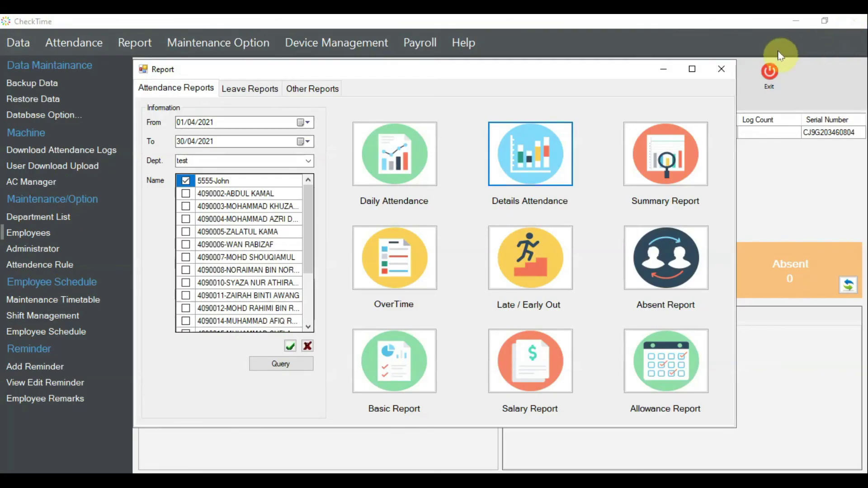
click(725, 75)
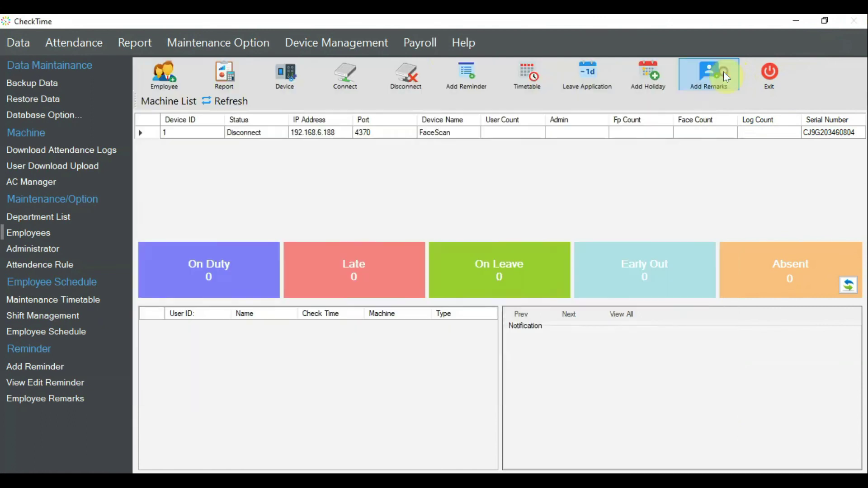
click(29, 272)
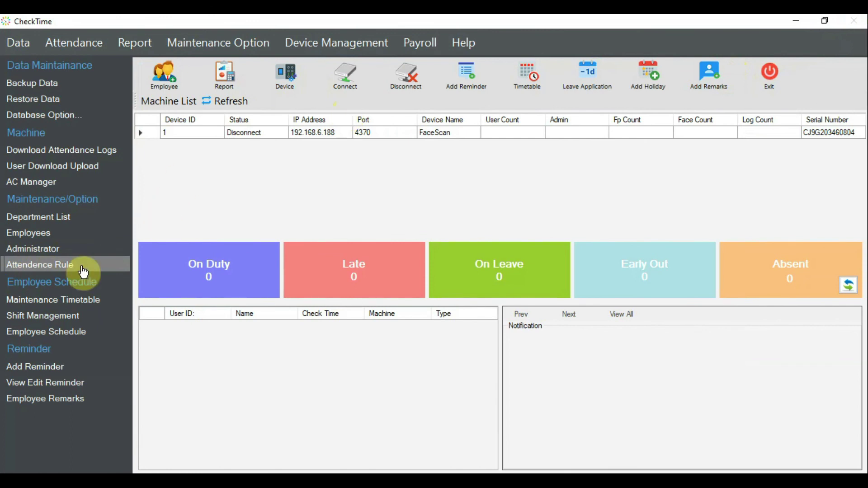
click(32, 266)
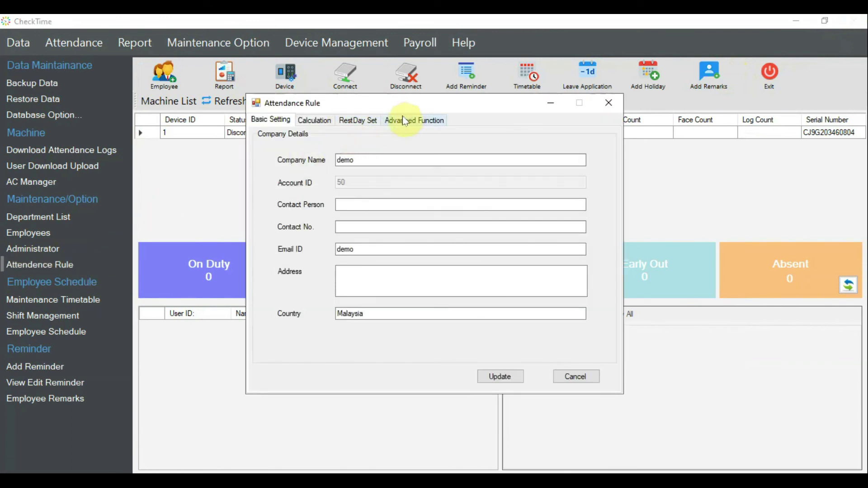
click(362, 120)
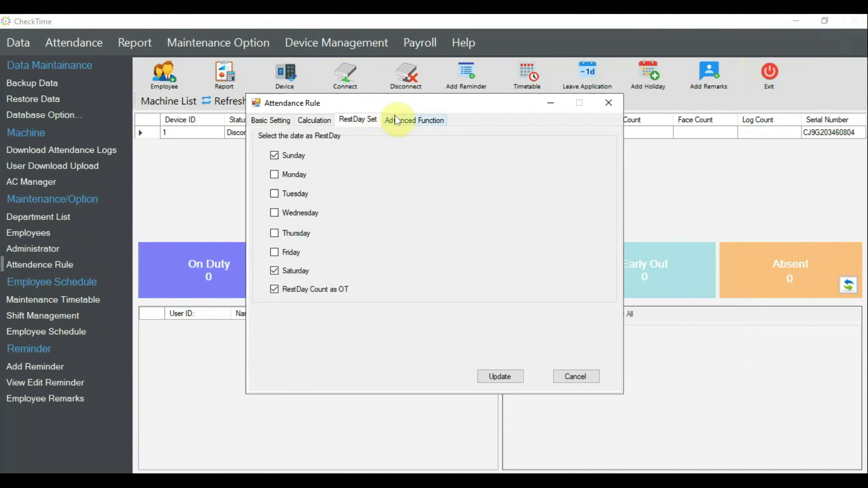
click(397, 120)
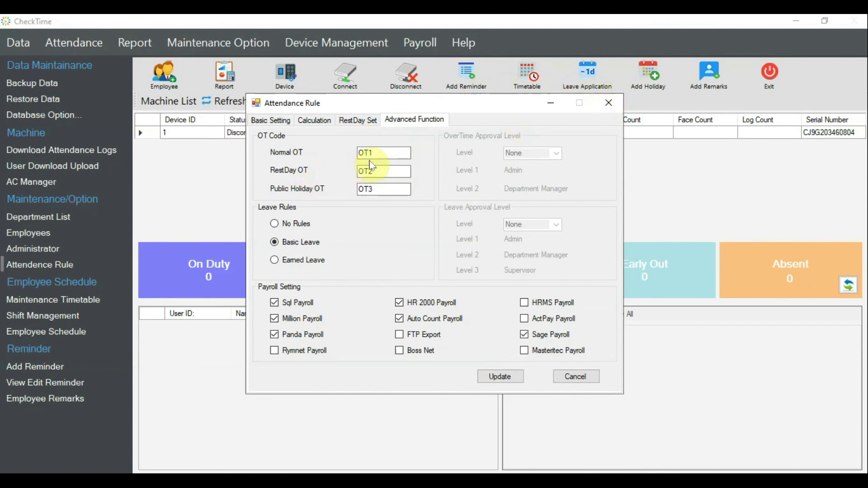
click(602, 105)
- Review the Rest Day and Public Holiday options in the test department employee's Advance Option settings, and close the record
click(34, 233)
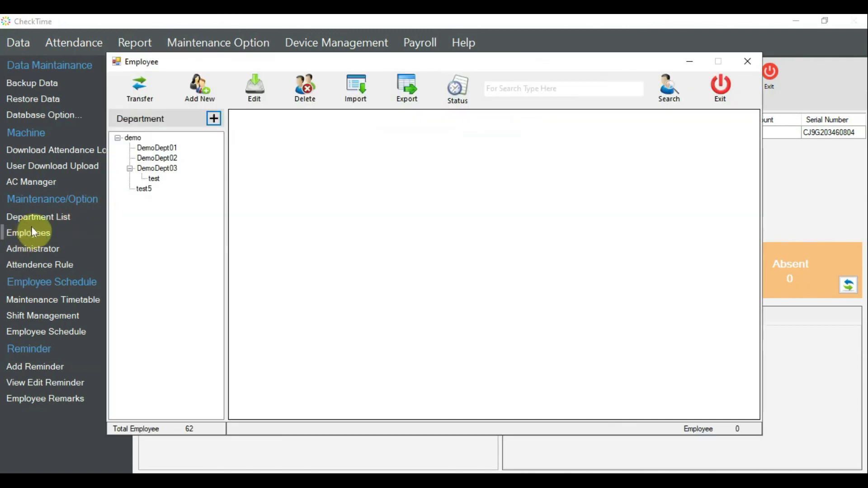
click(158, 182)
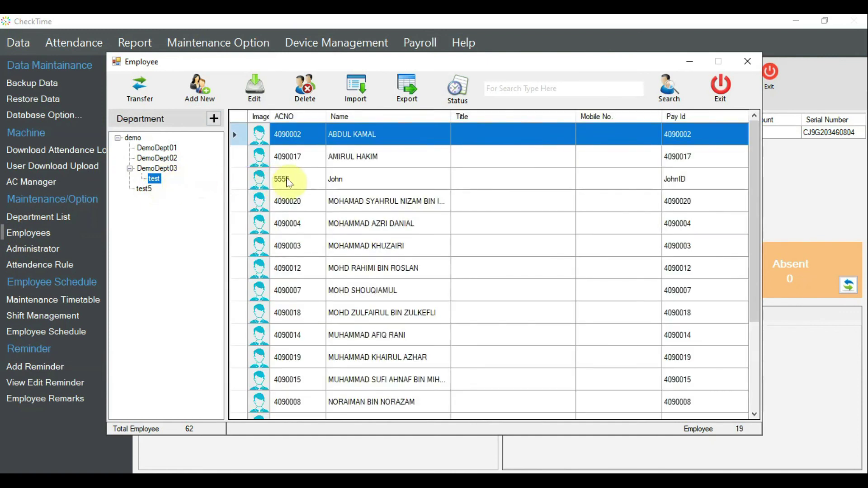
click(288, 178)
click(303, 182)
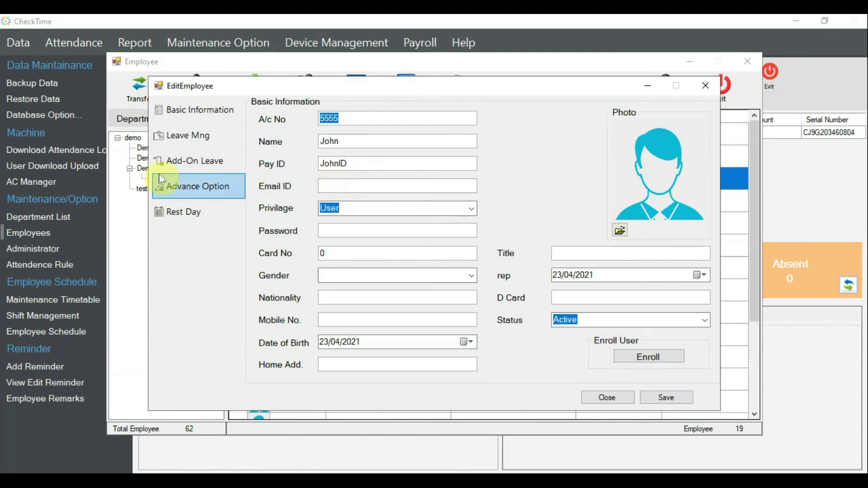
click(198, 184)
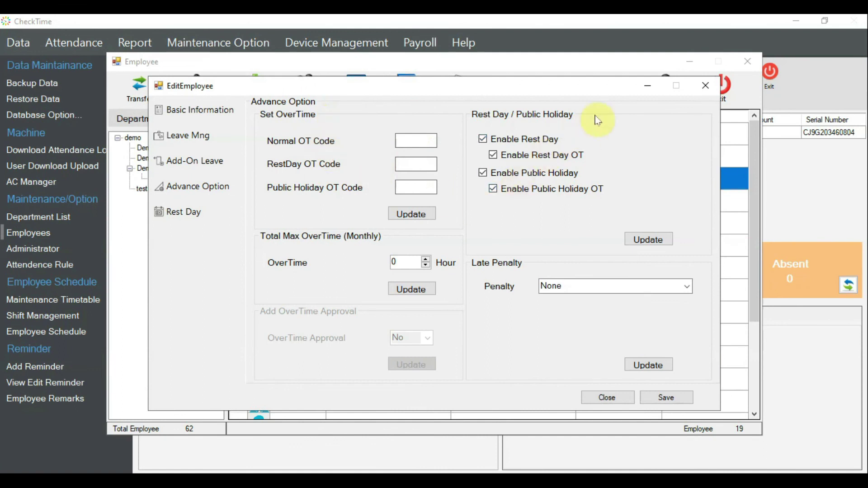
click(706, 87)
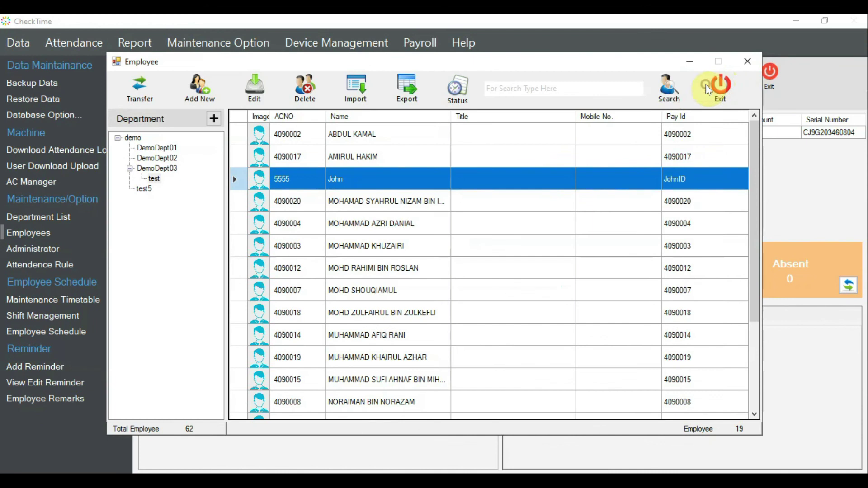